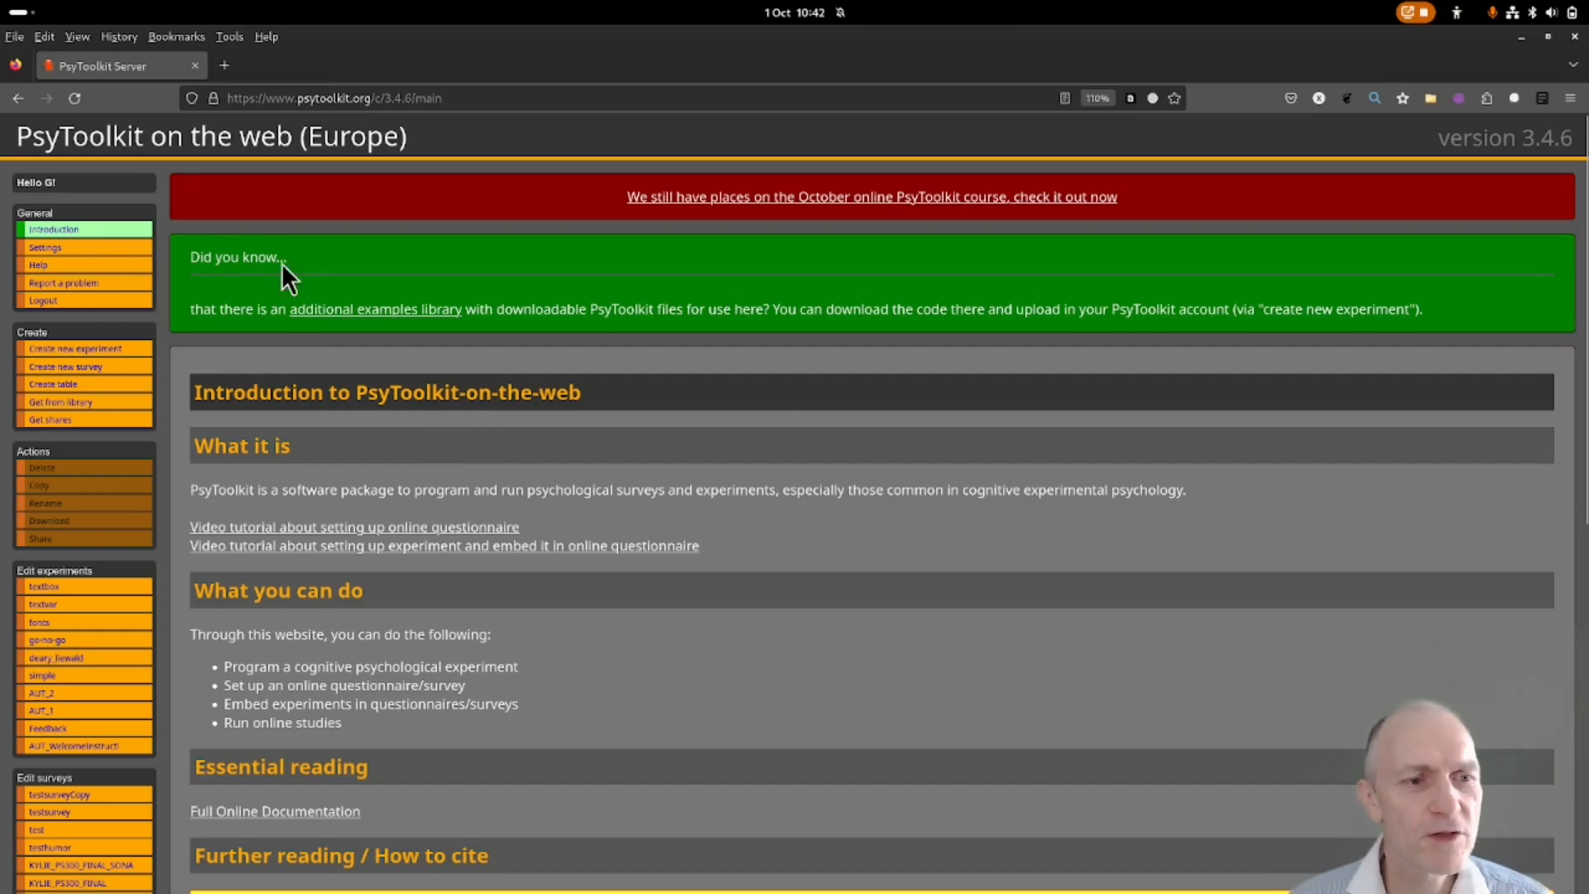
# Choose 'Create new survey' from the Create section of the PsyToolkit sidebar.
pyautogui.click(107, 370)
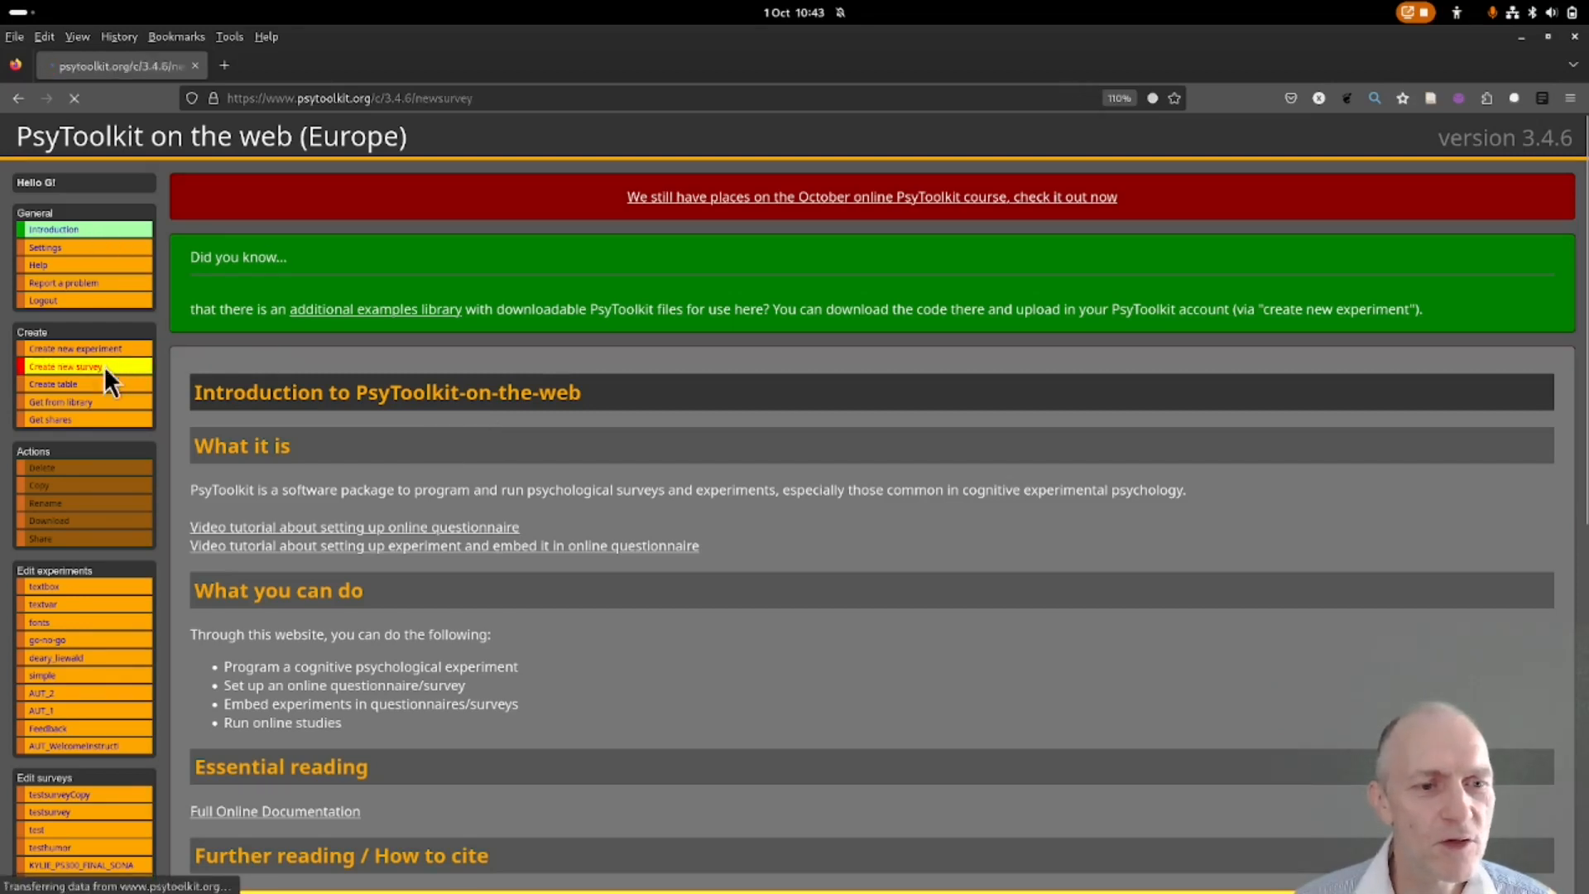
# Create a completely new online survey named 'testsurvey'.
pyautogui.click(357, 508)
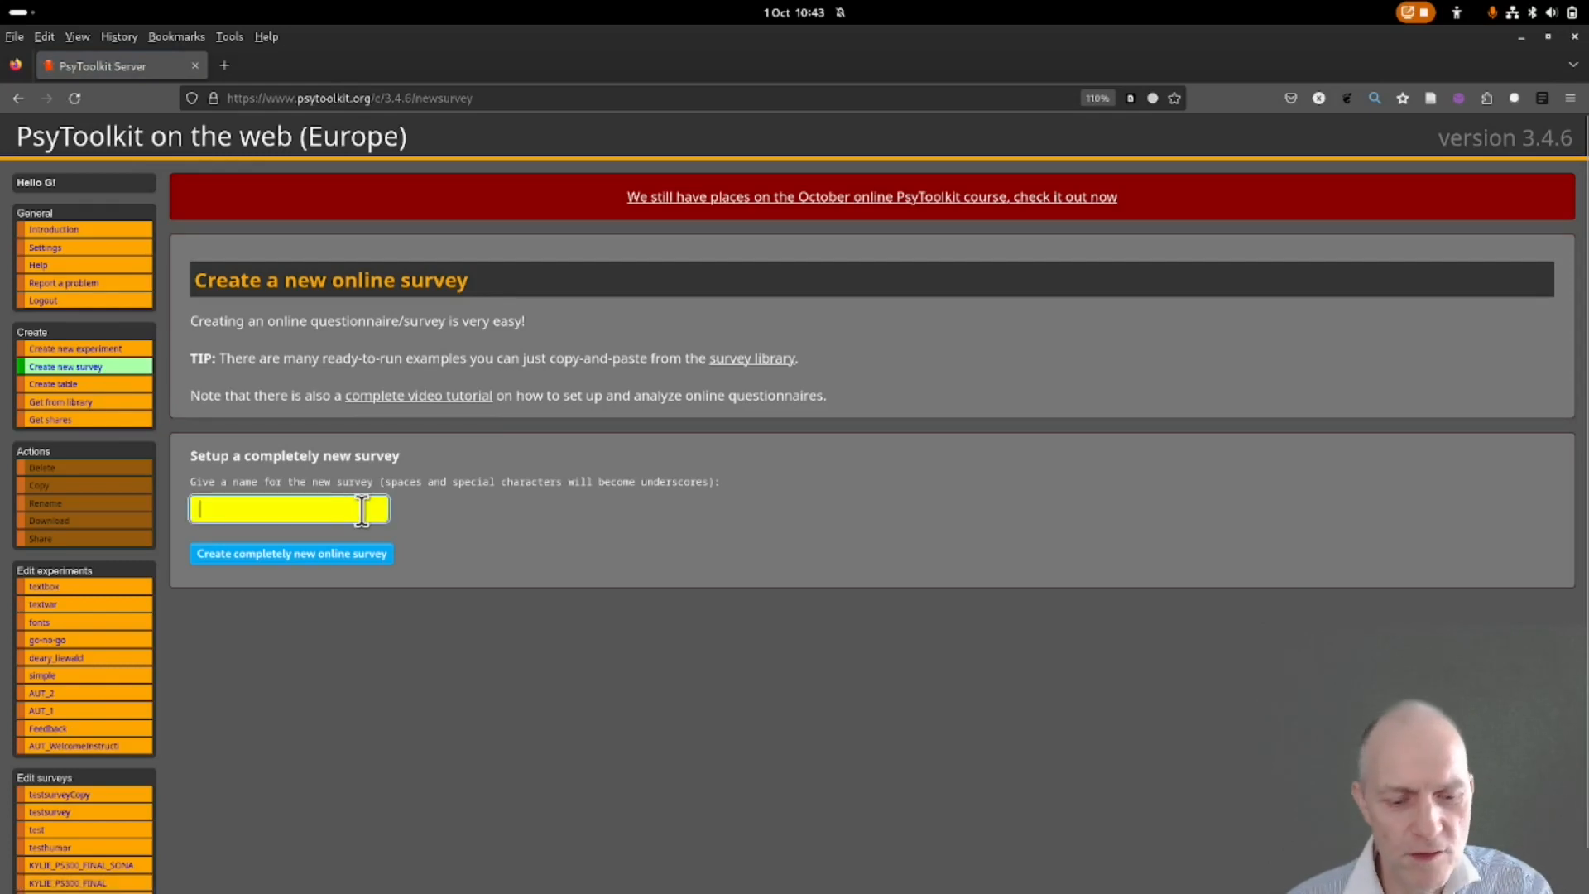
pyautogui.write('testsurvey')
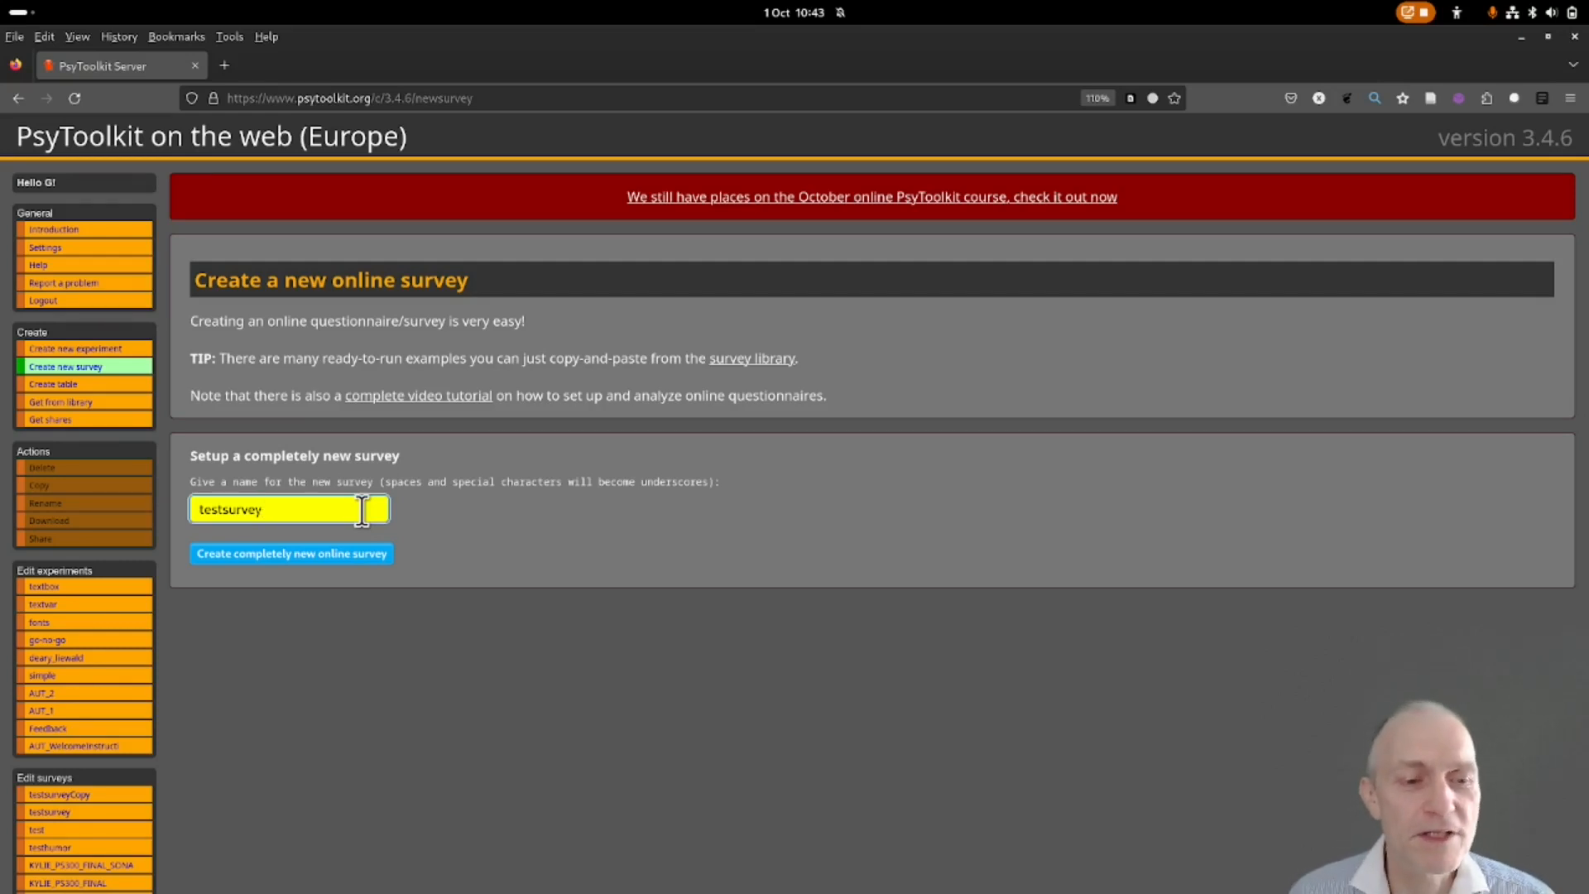
pyautogui.click(329, 554)
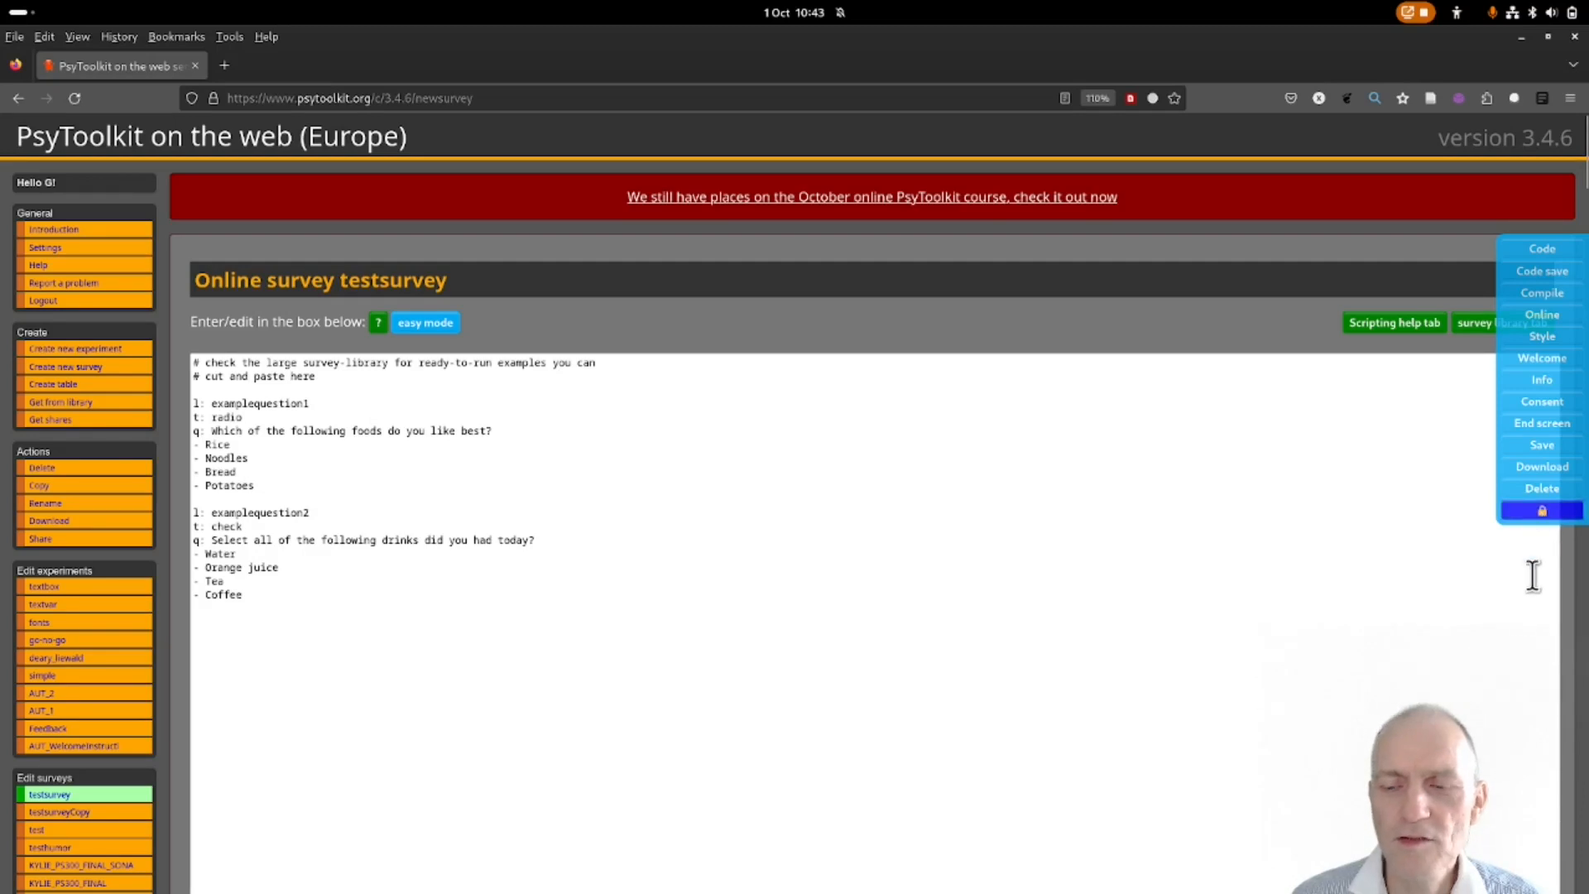
# Lock the survey options side panel so it stays open.
pyautogui.click(1534, 511)
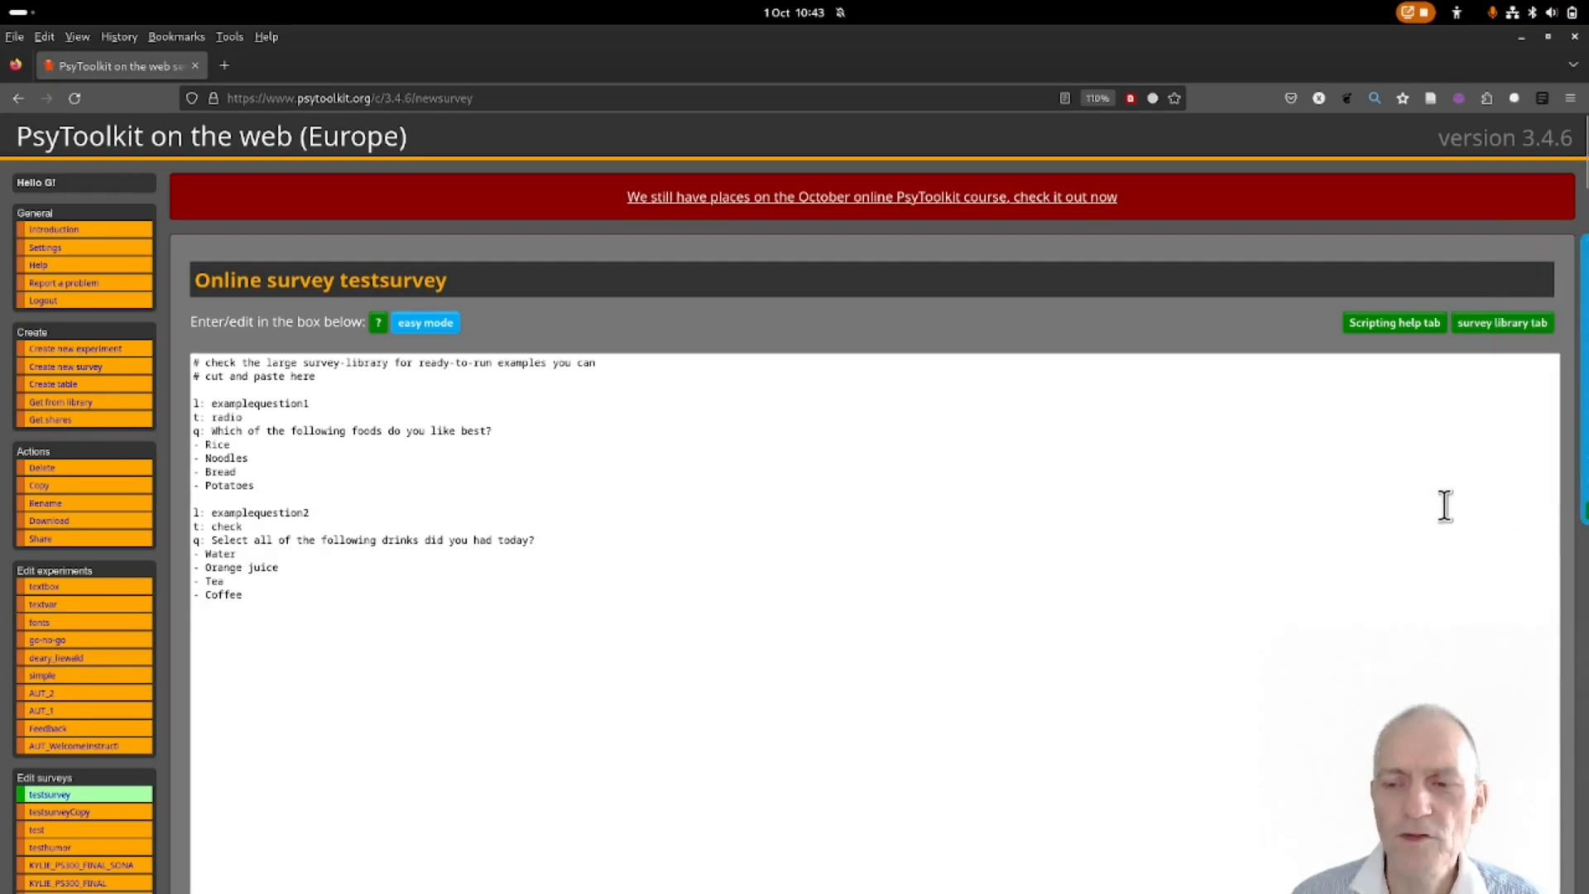
pyautogui.moveTo(1582, 484)
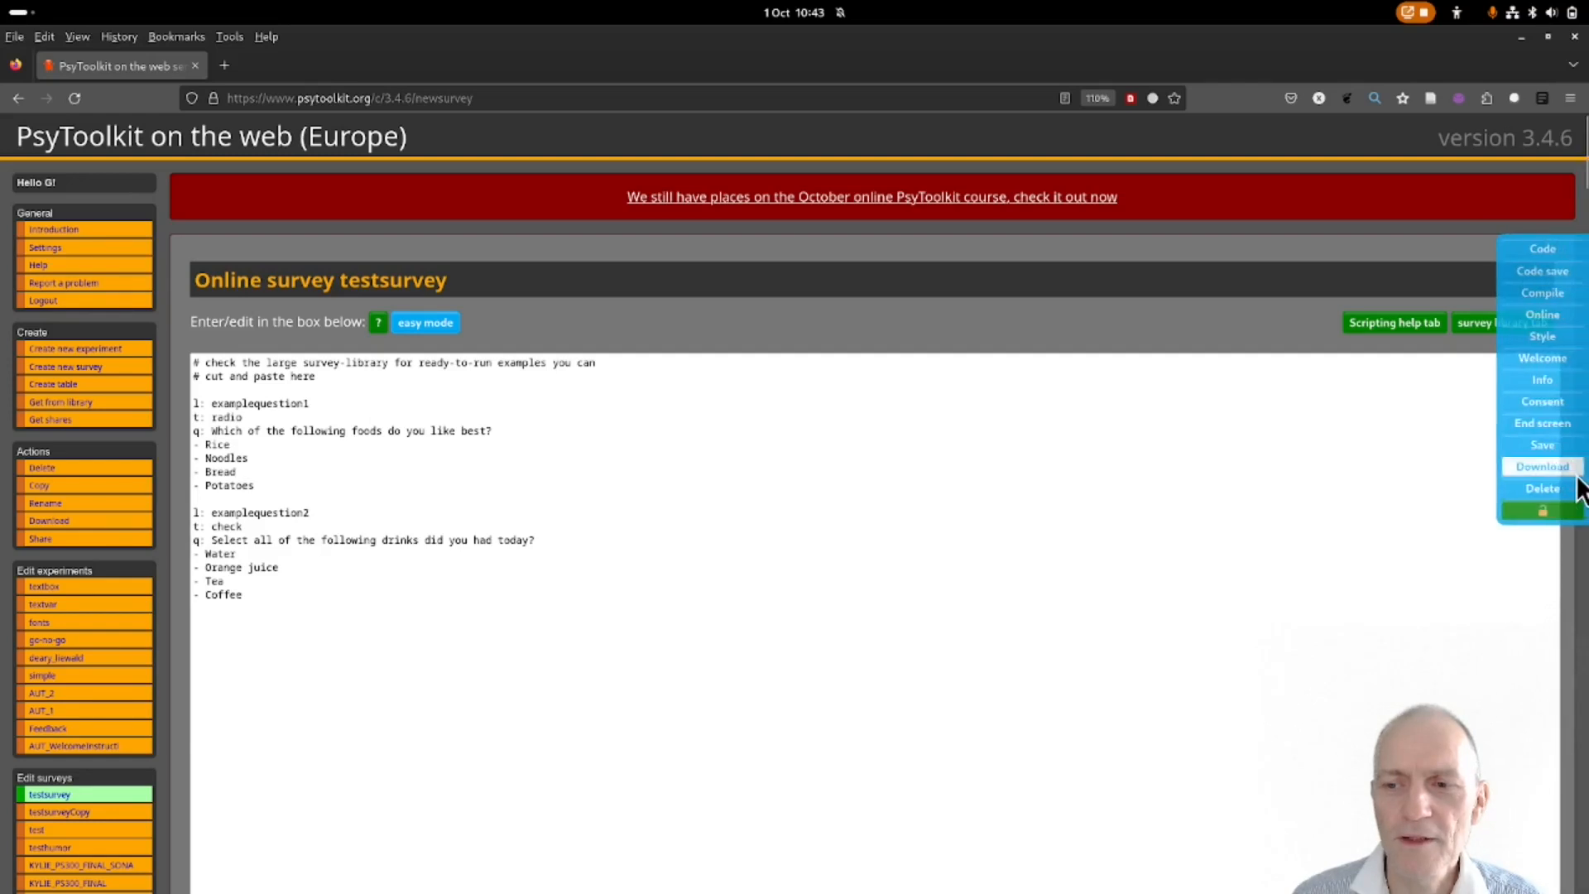
pyautogui.click(1544, 510)
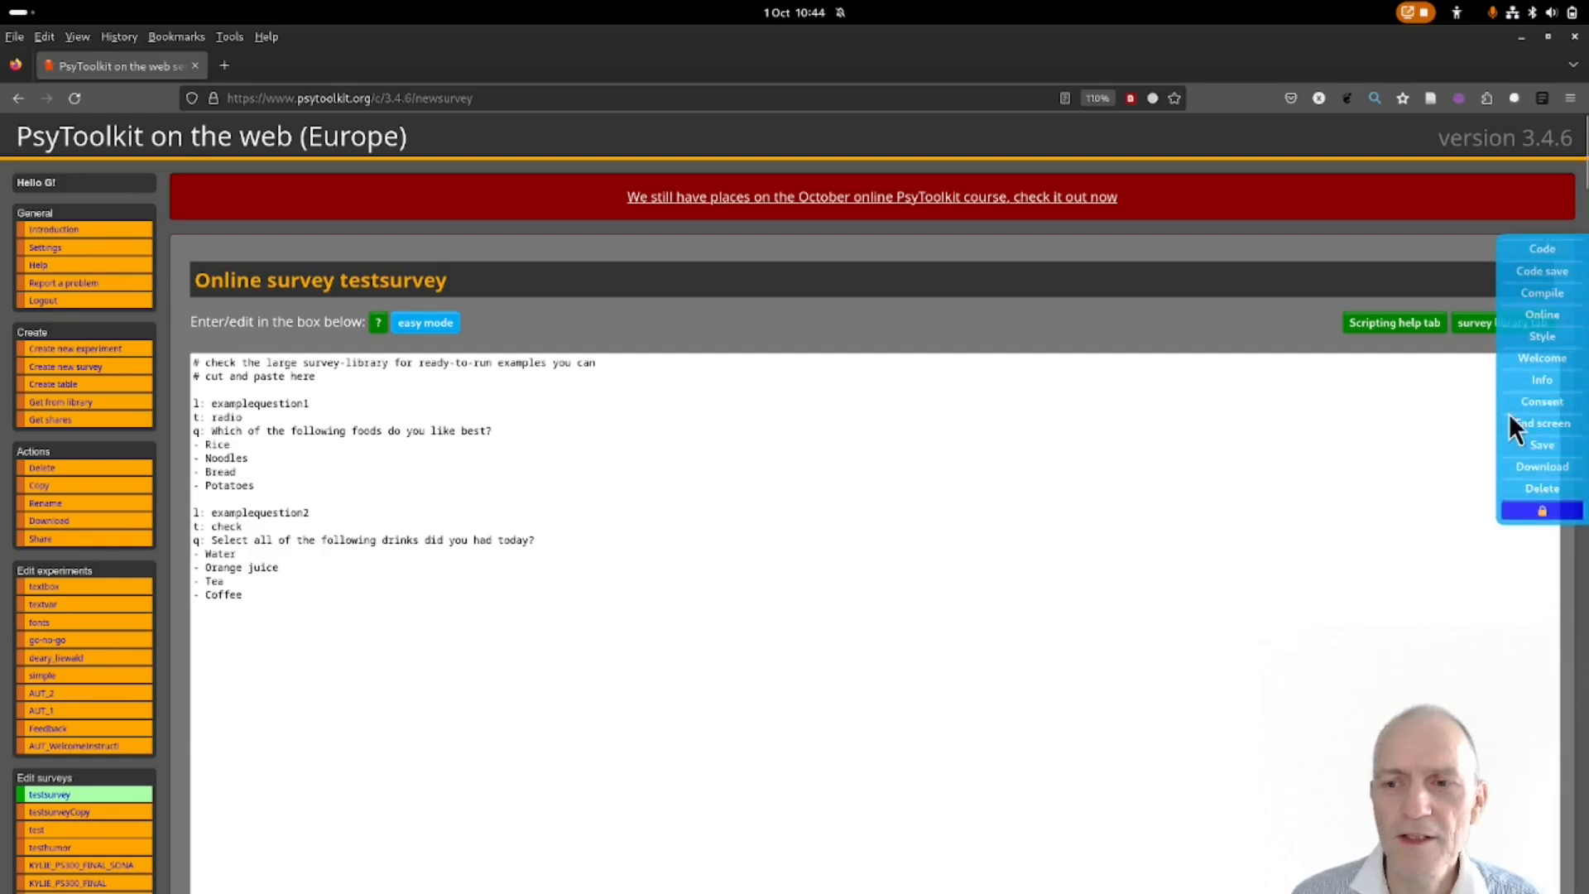
# Open the survey library of ready-made scales in a new tab.
pyautogui.scroll(-2, 1469, 401)
pyautogui.scroll(-1, 1469, 402)
pyautogui.scroll(1, 1469, 401)
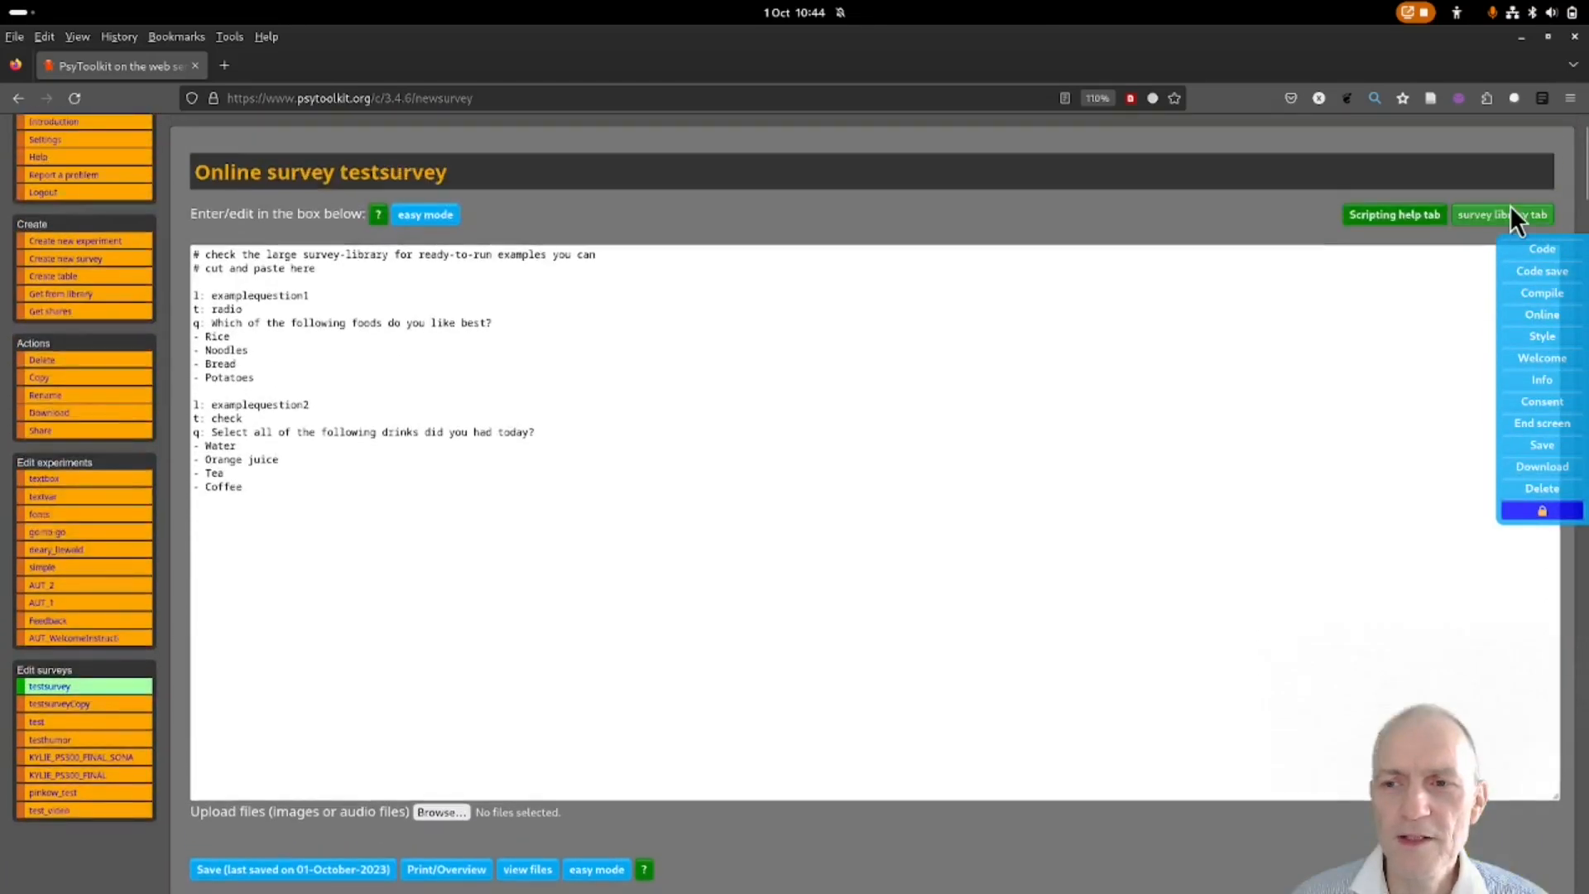
pyautogui.click(1492, 214)
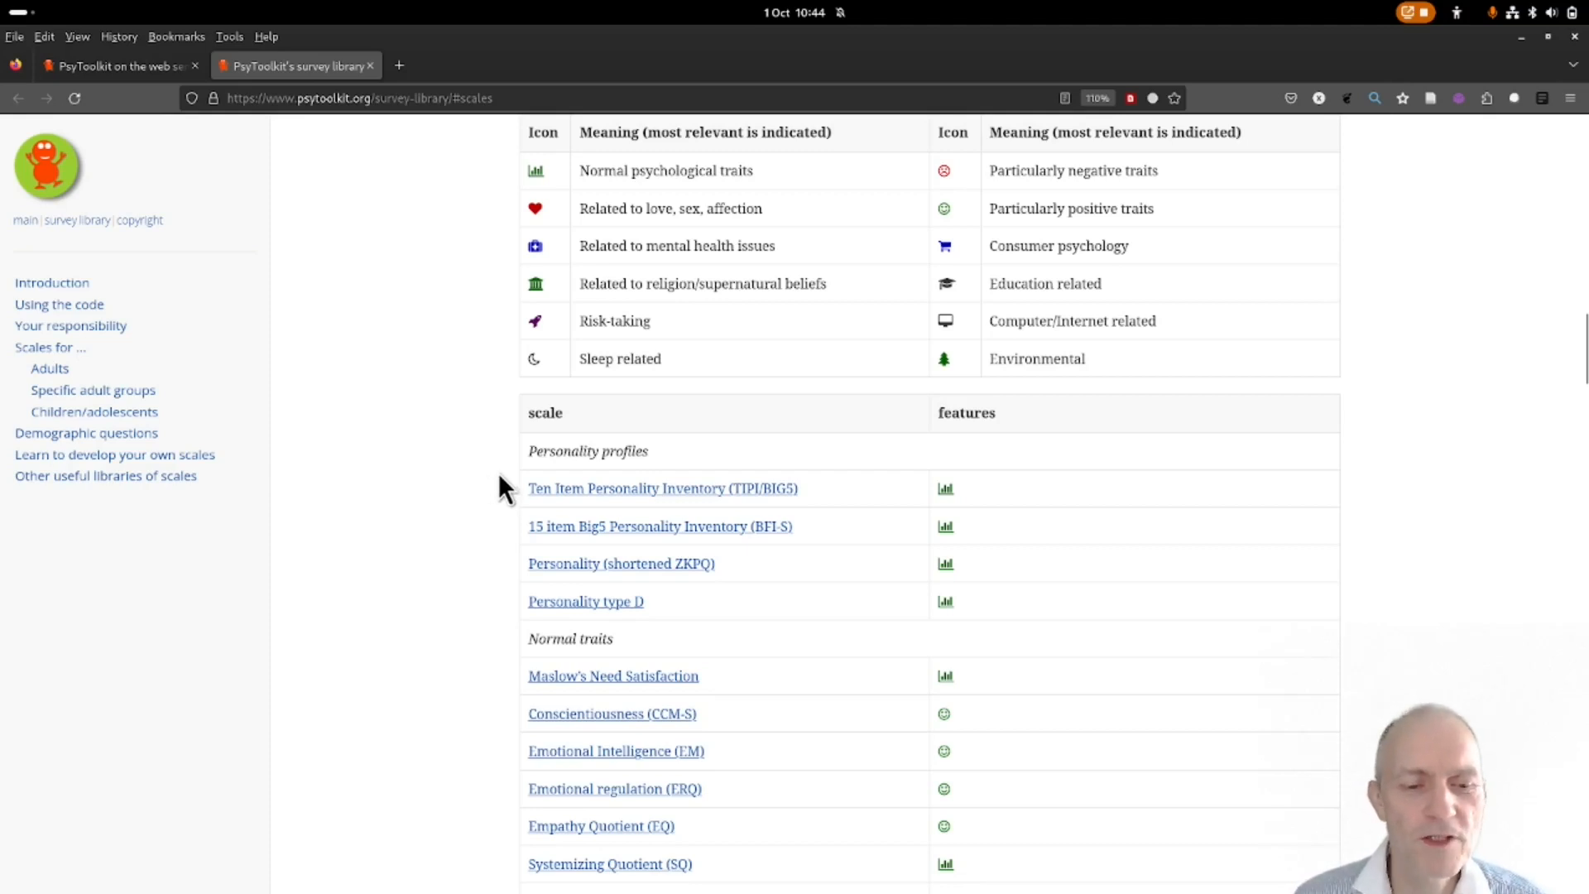
# Open the Subjective Happiness Scale (SHS) library page and run its demo survey.
pyautogui.scroll(-5, 498, 474)
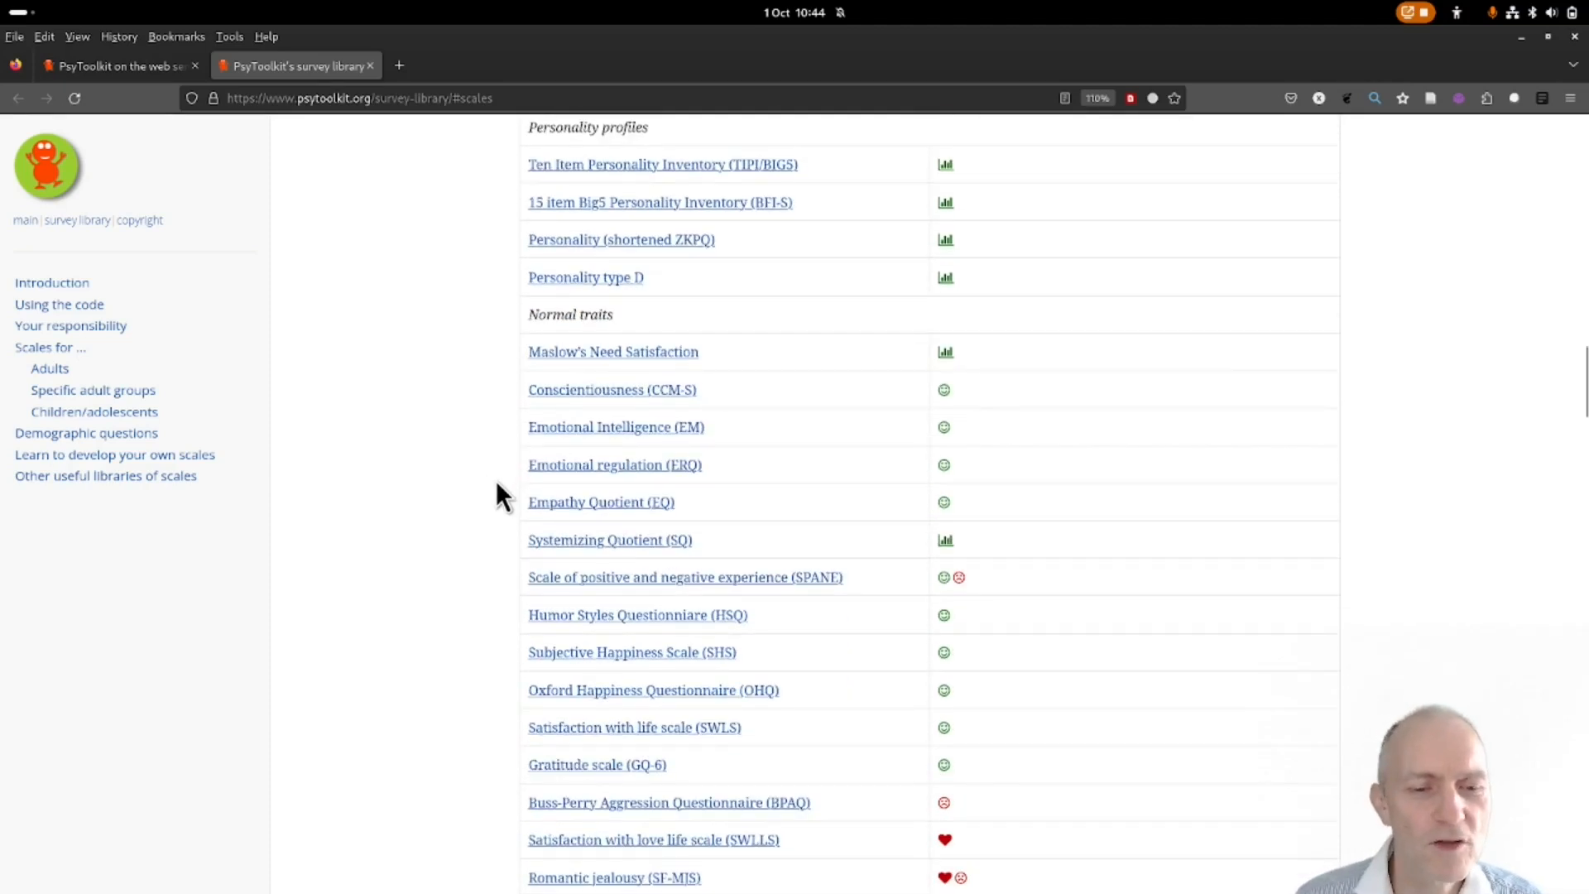
pyautogui.scroll(-2, 509, 488)
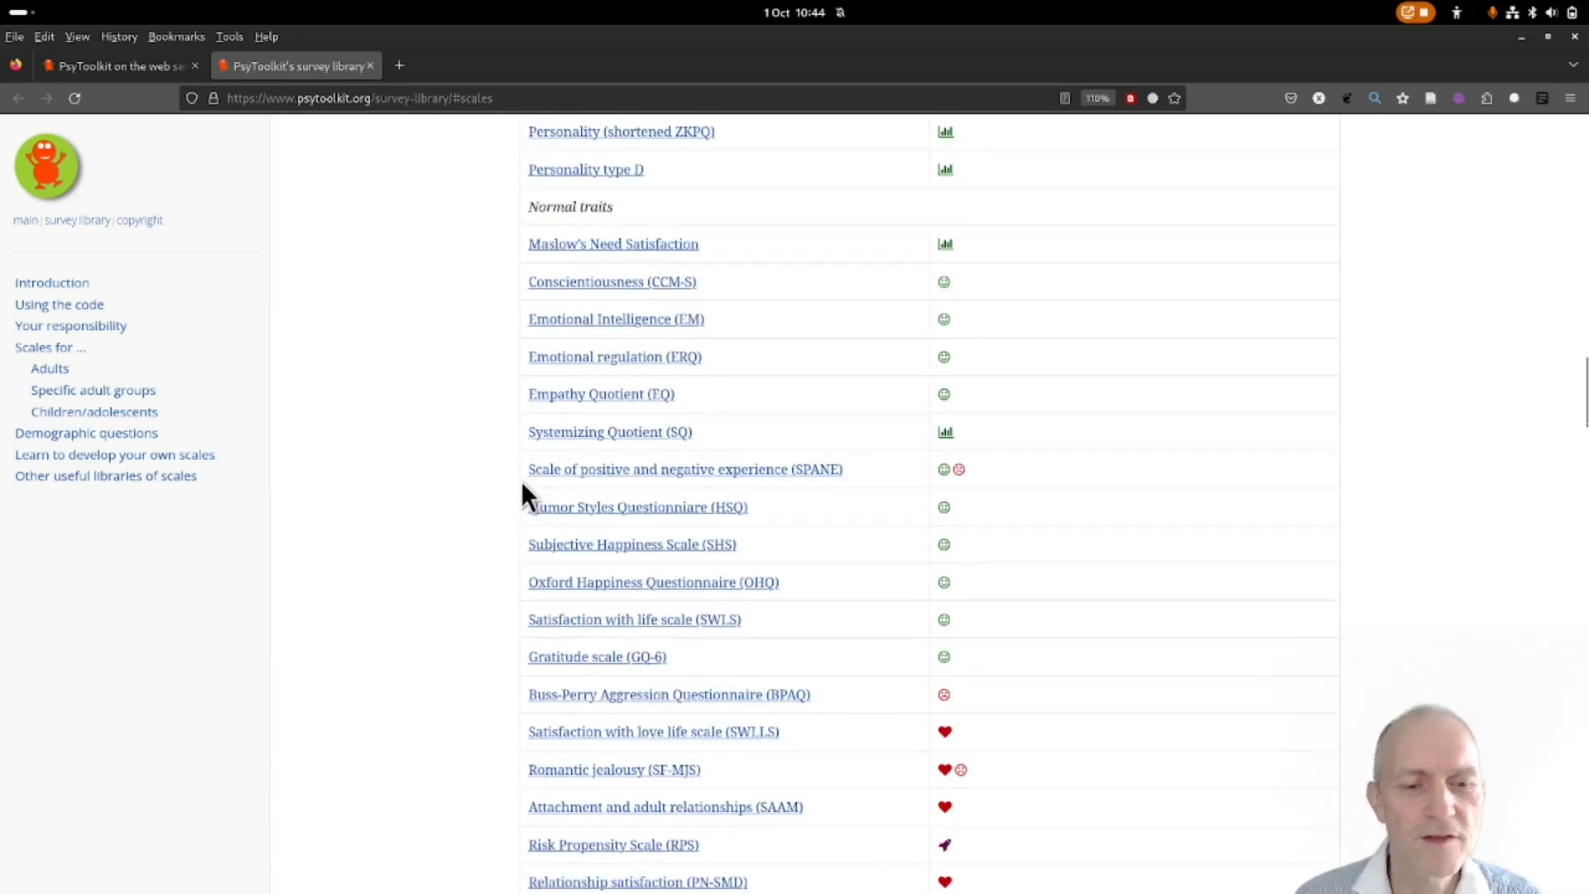
pyautogui.click(676, 547)
pyautogui.scroll(-5, 471, 414)
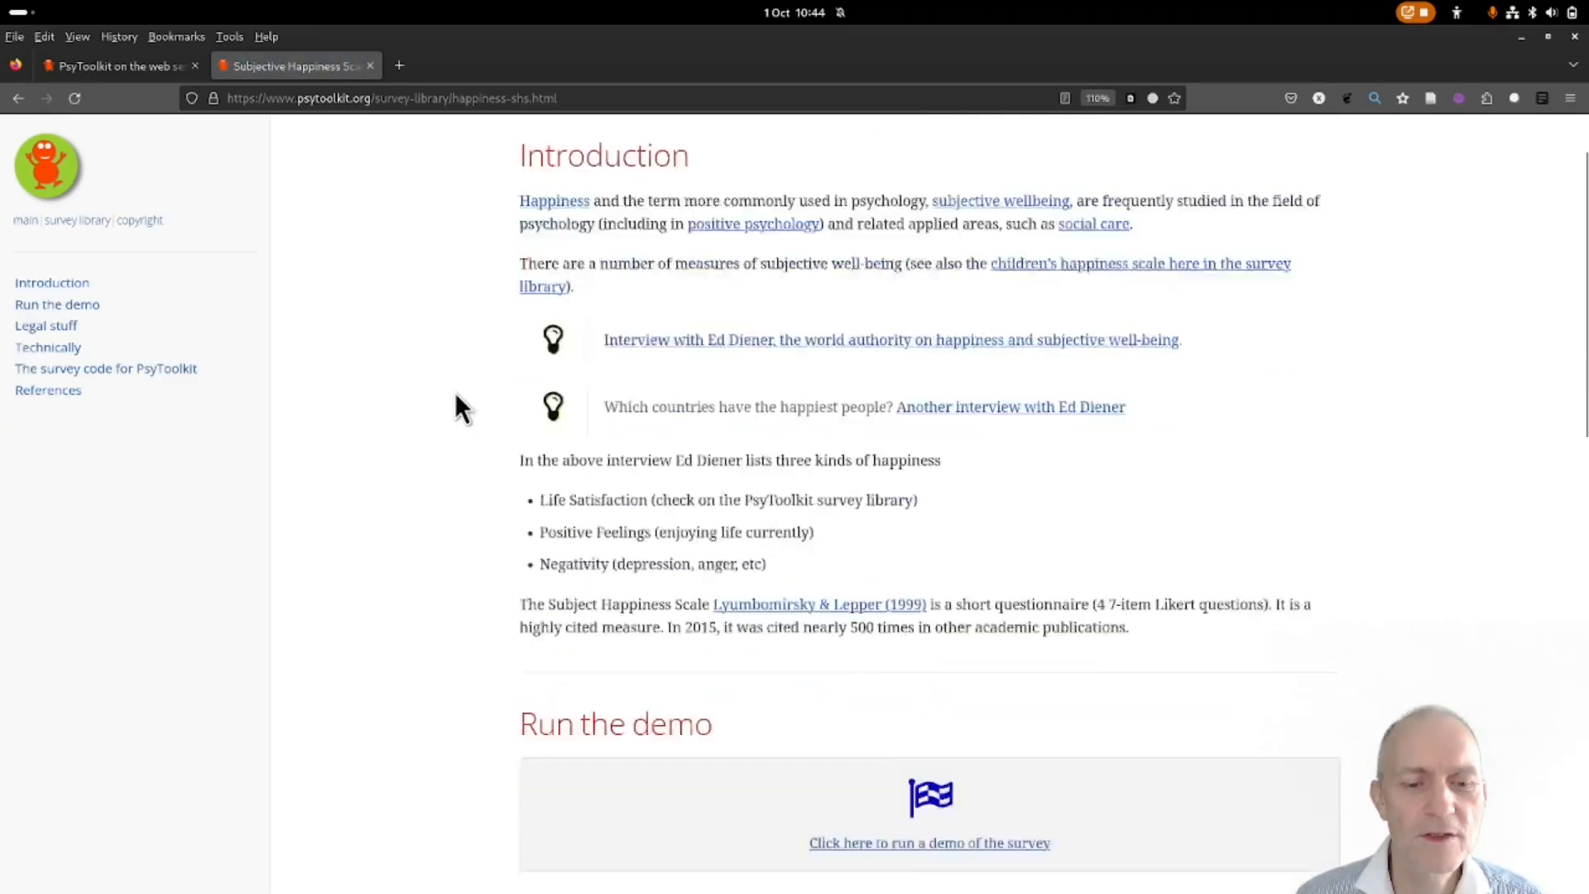
pyautogui.scroll(-2, 455, 392)
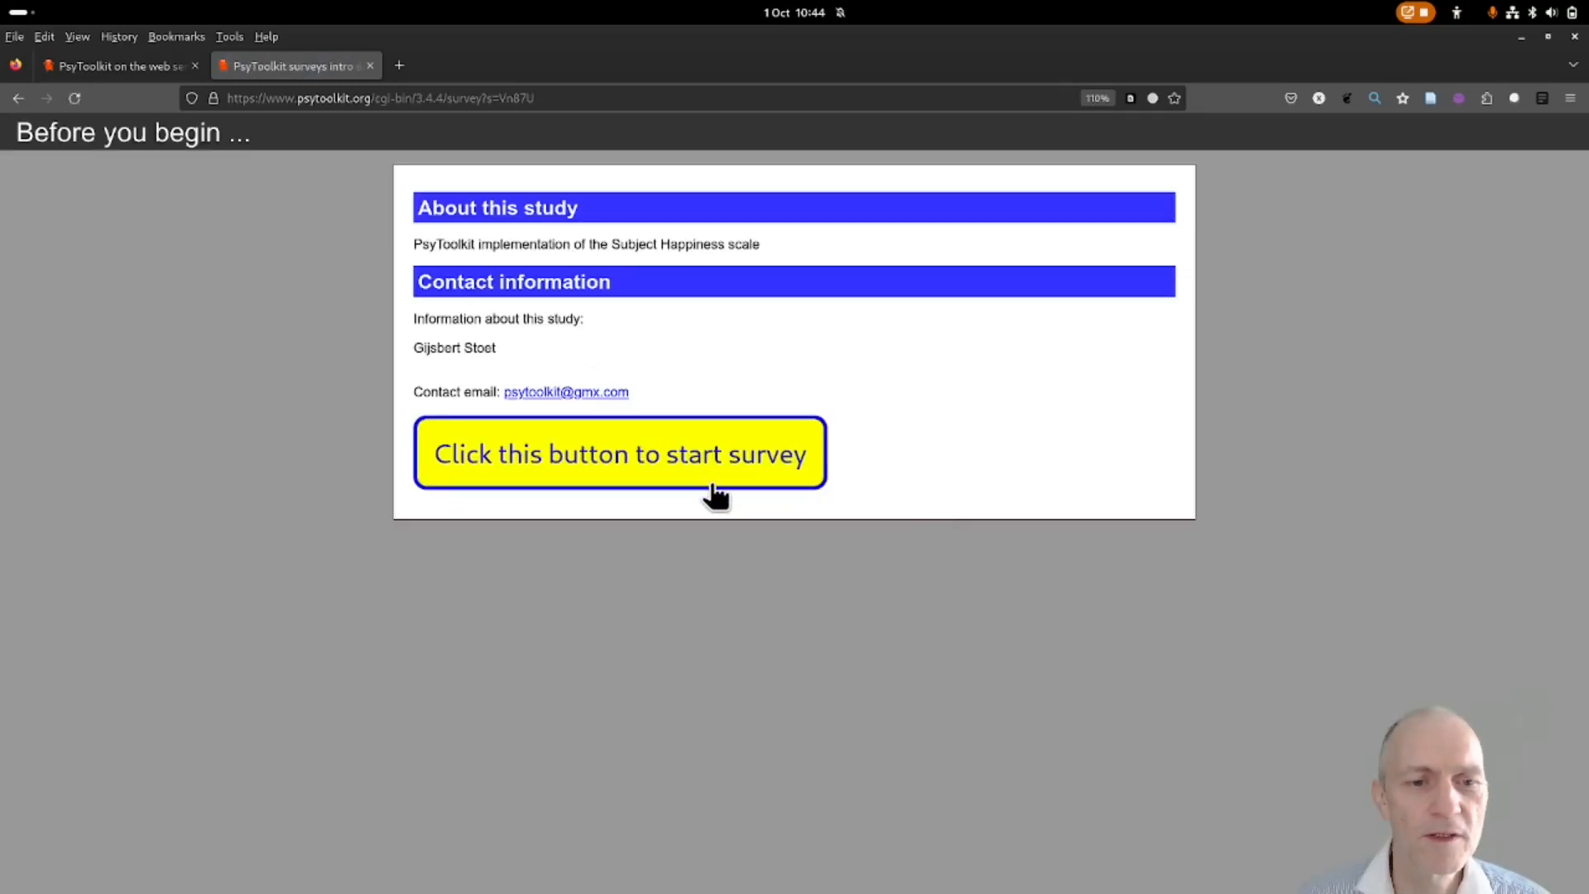
pyautogui.click(715, 482)
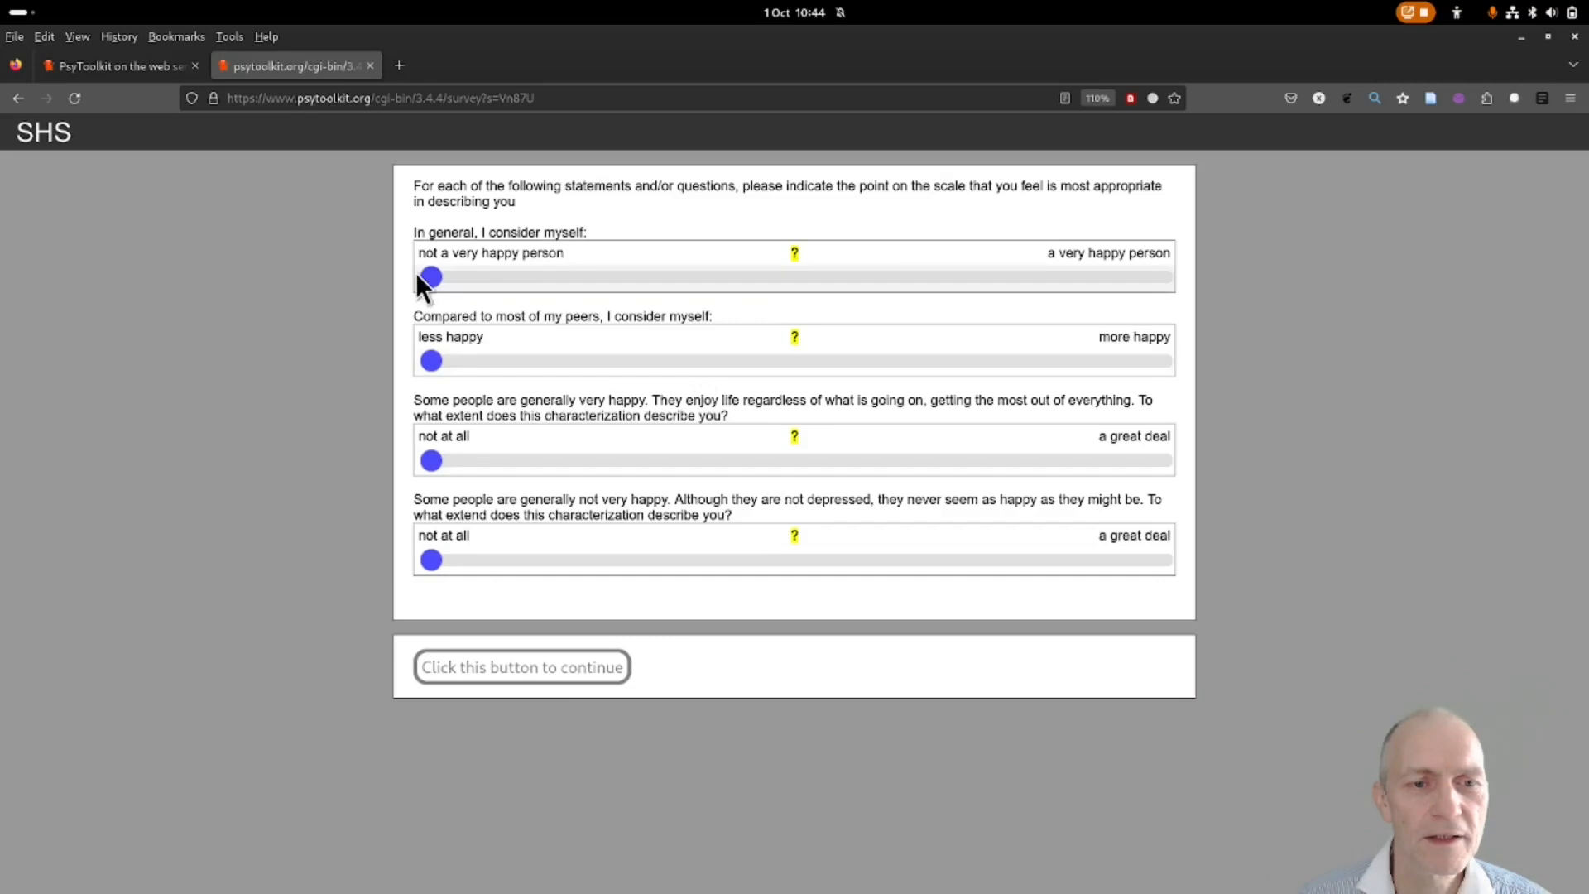
# Move the first happiness slider through 2, 3, 5, 6 and 7, then back to 1.
pyautogui.click(487, 280)
pyautogui.click(625, 277)
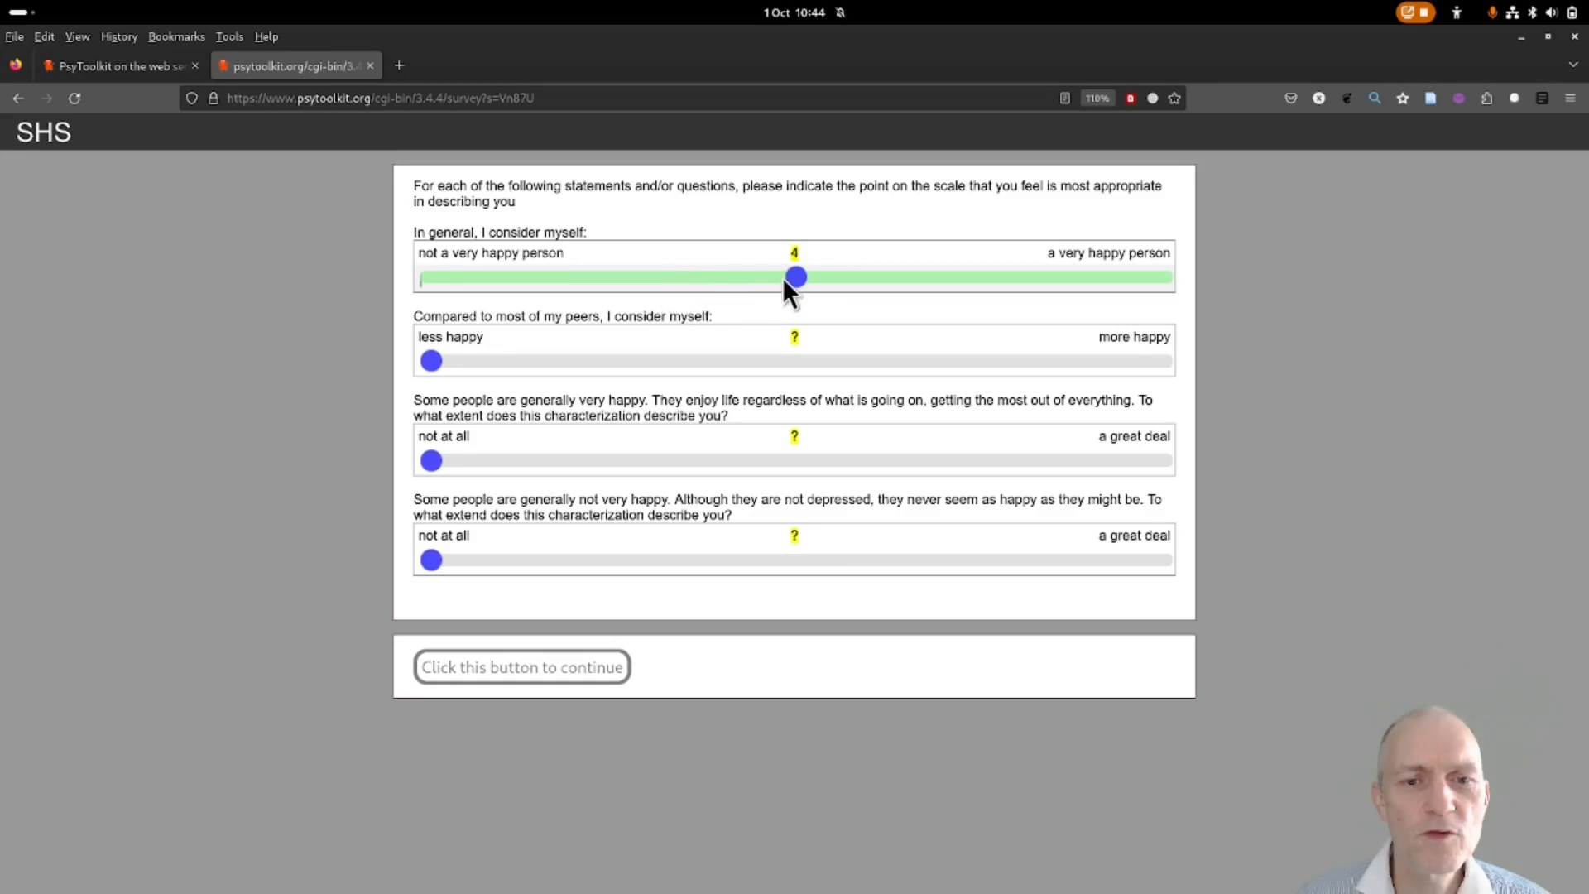
pyautogui.click(888, 279)
pyautogui.click(1003, 278)
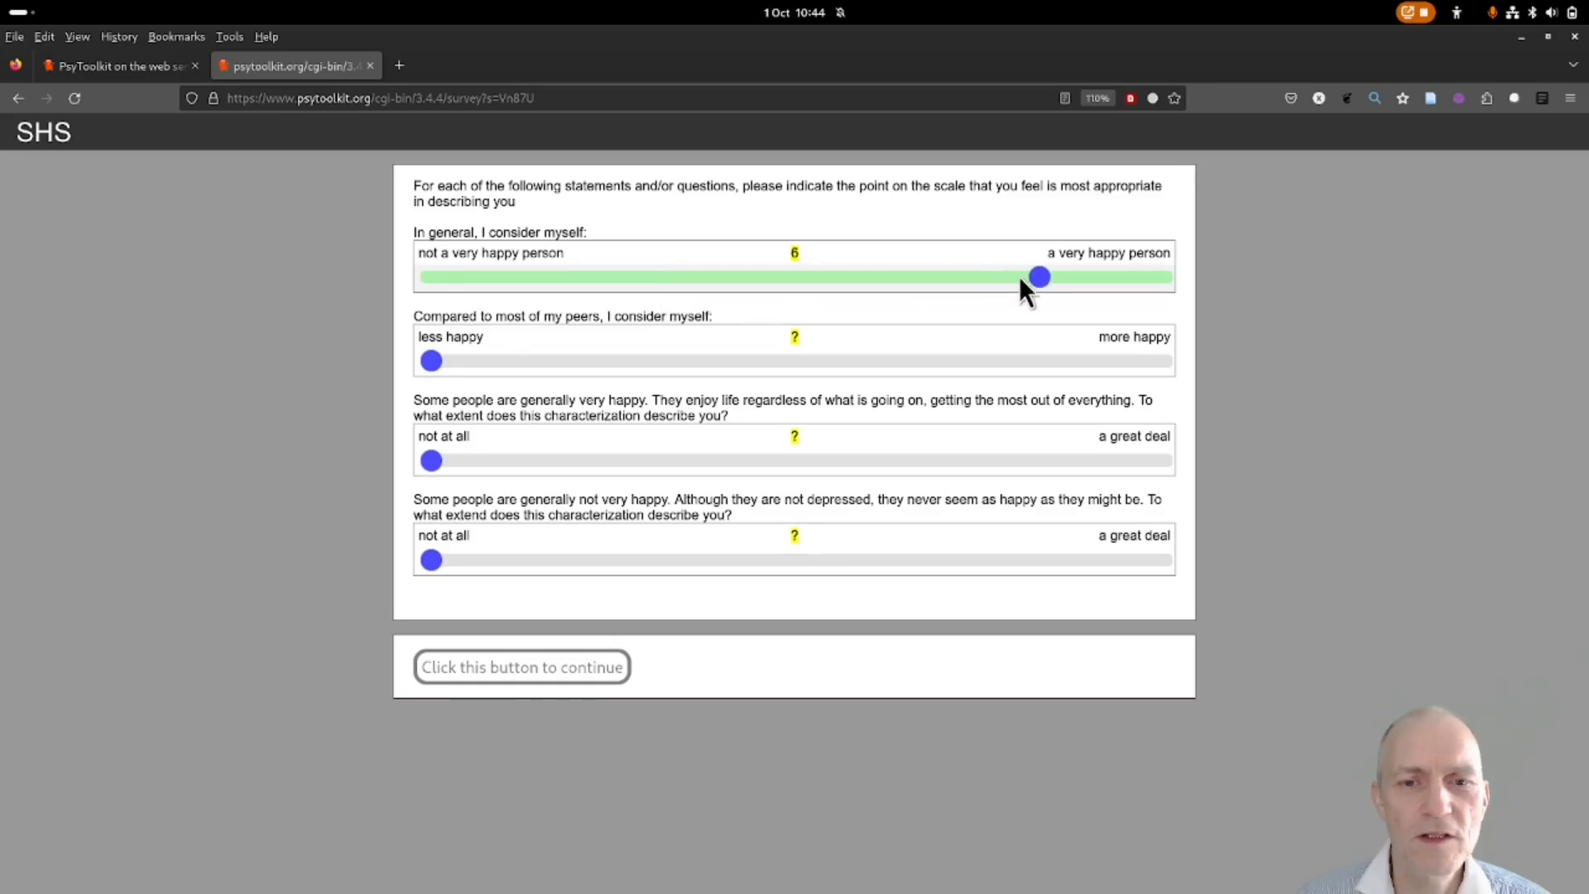
pyautogui.click(1135, 280)
pyautogui.moveTo(1080, 273); pyautogui.dragTo(447, 301)
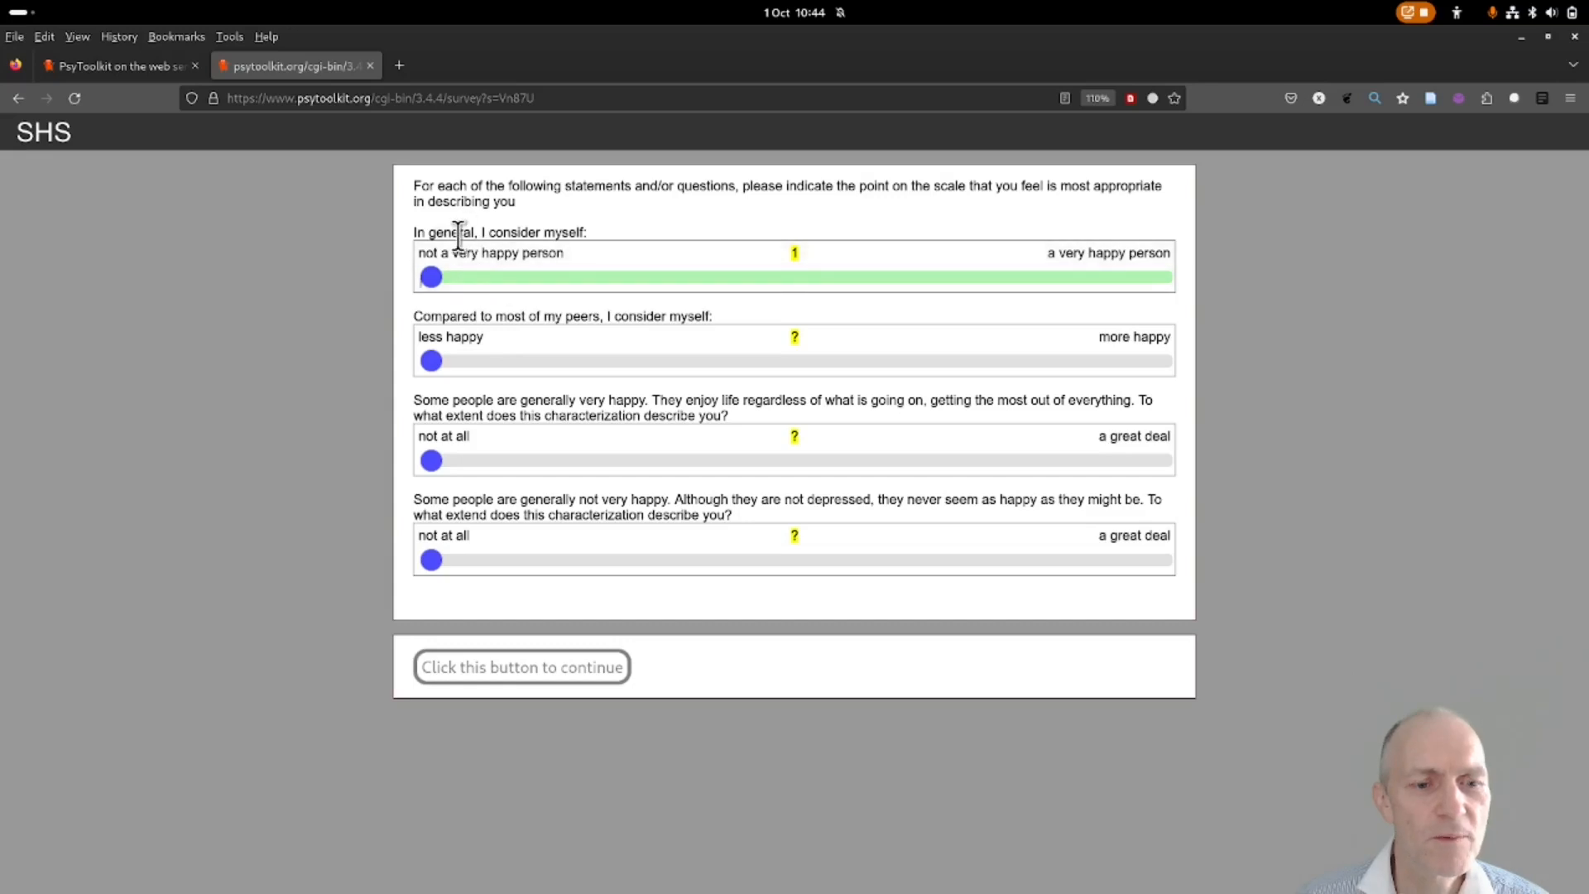
# Leave the demo and go back to the Subjective Happiness Scale library page.
pyautogui.click(18, 97)
pyautogui.click(917, 534)
pyautogui.click(18, 99)
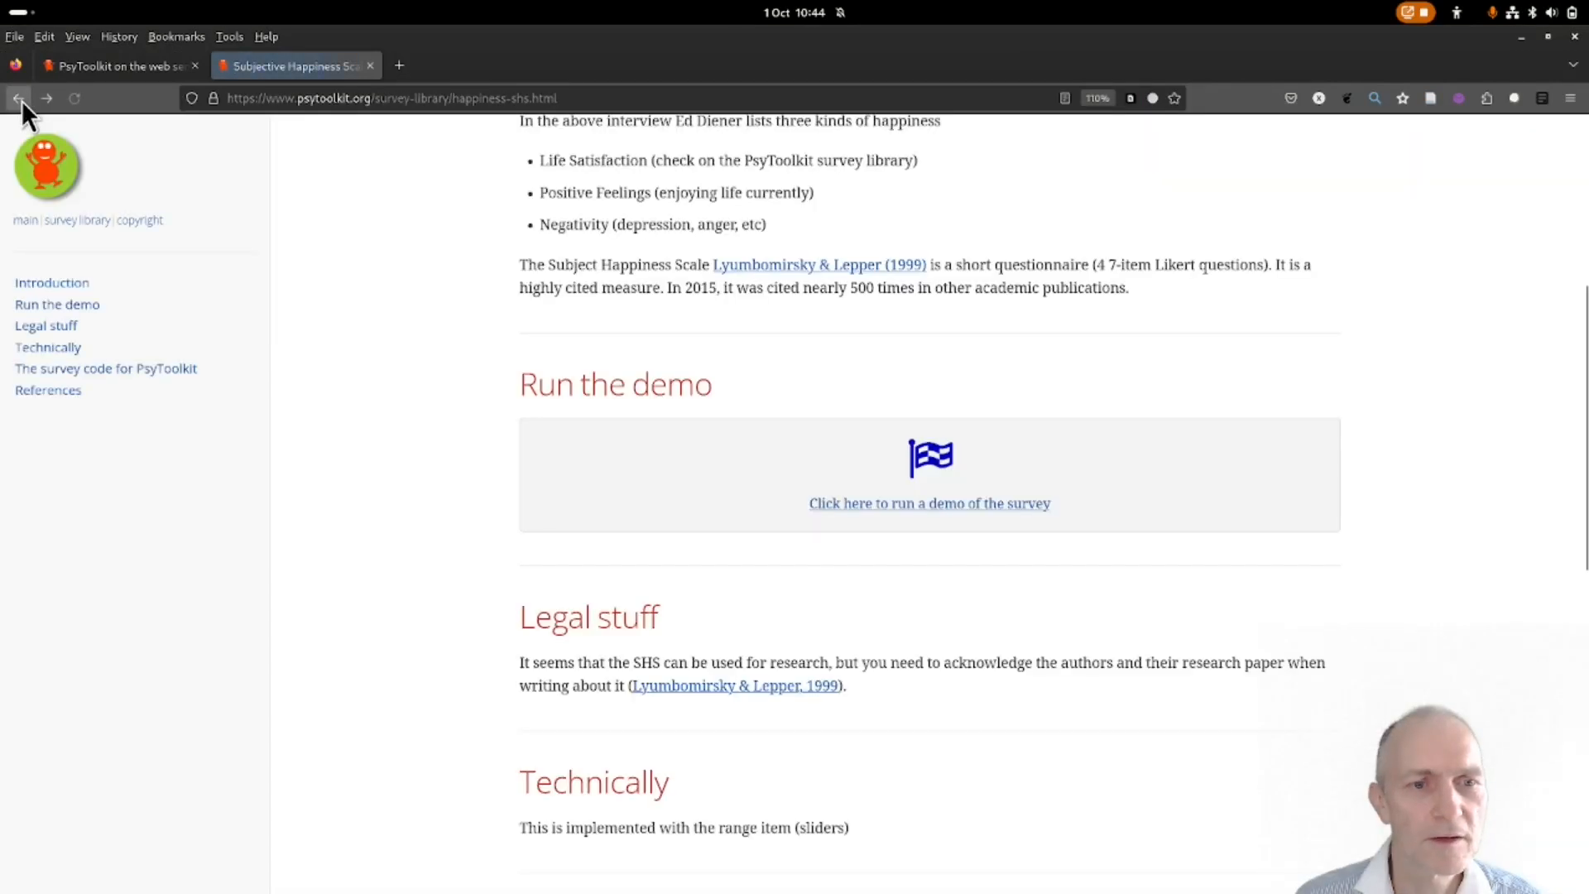
# Select and copy the entire SHS survey code, then switch back to the testsurvey editor tab.
pyautogui.scroll(-9, 507, 406)
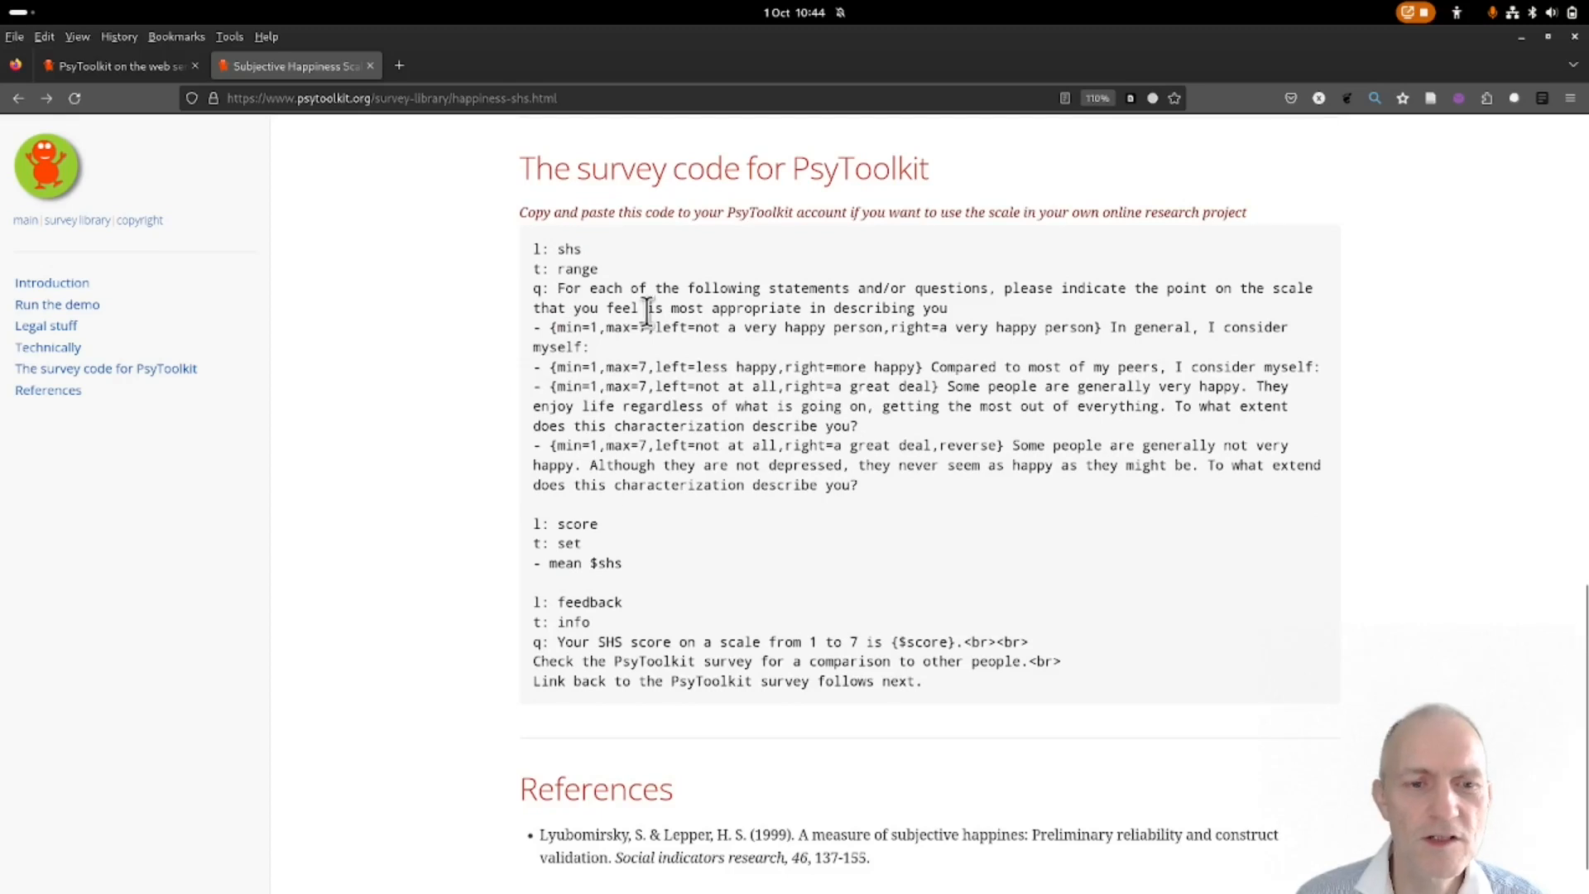
pyautogui.moveTo(533, 250); pyautogui.dragTo(568, 331)
pyautogui.click(598, 405)
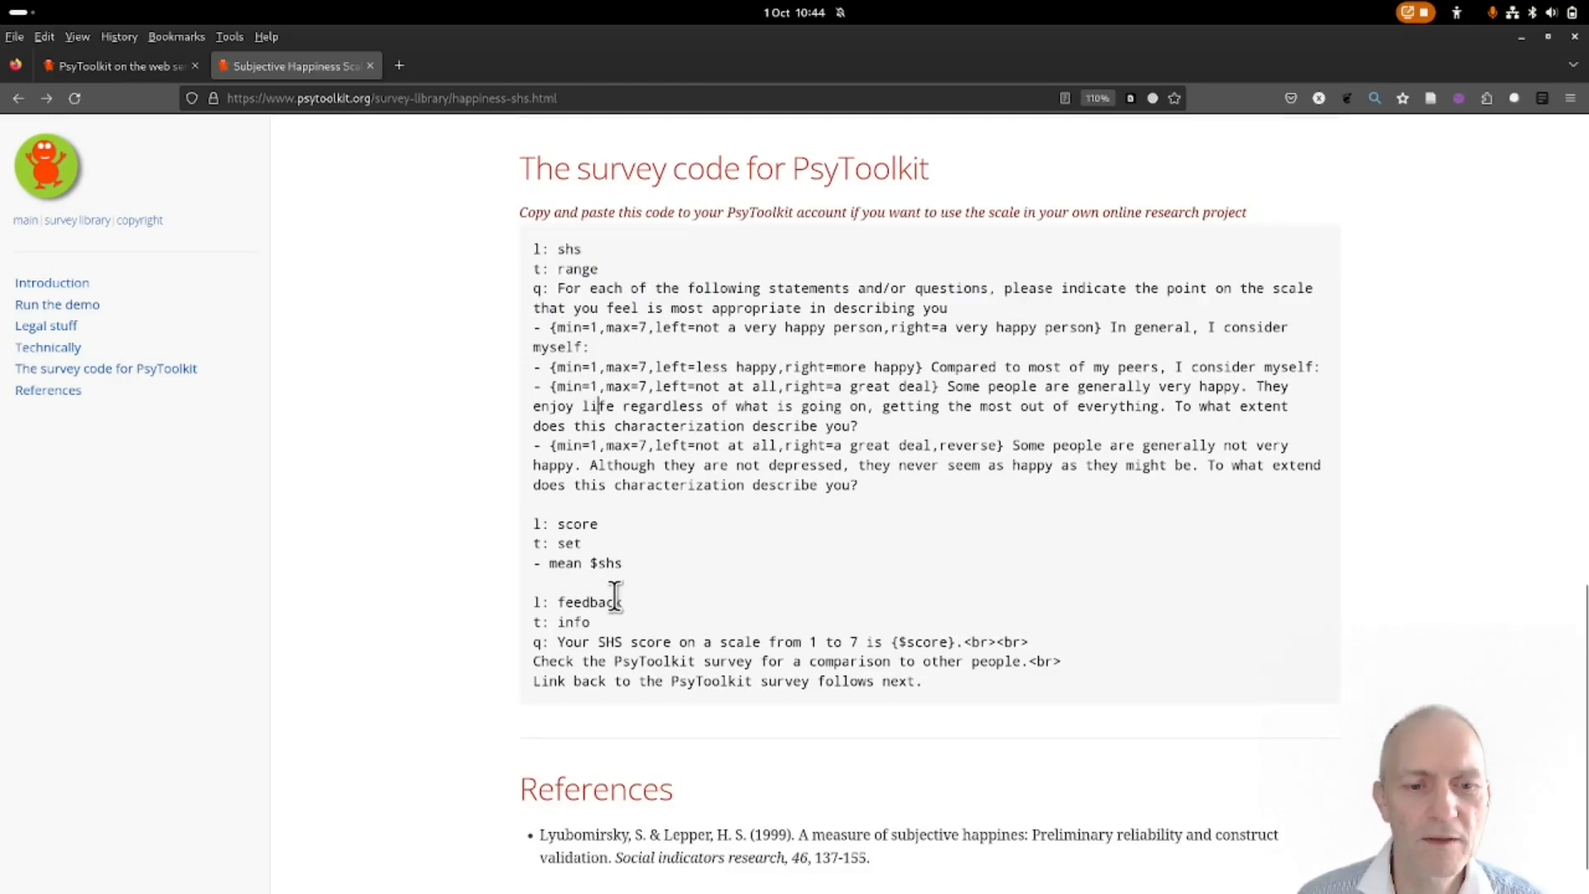
pyautogui.moveTo(533, 603); pyautogui.dragTo(958, 714)
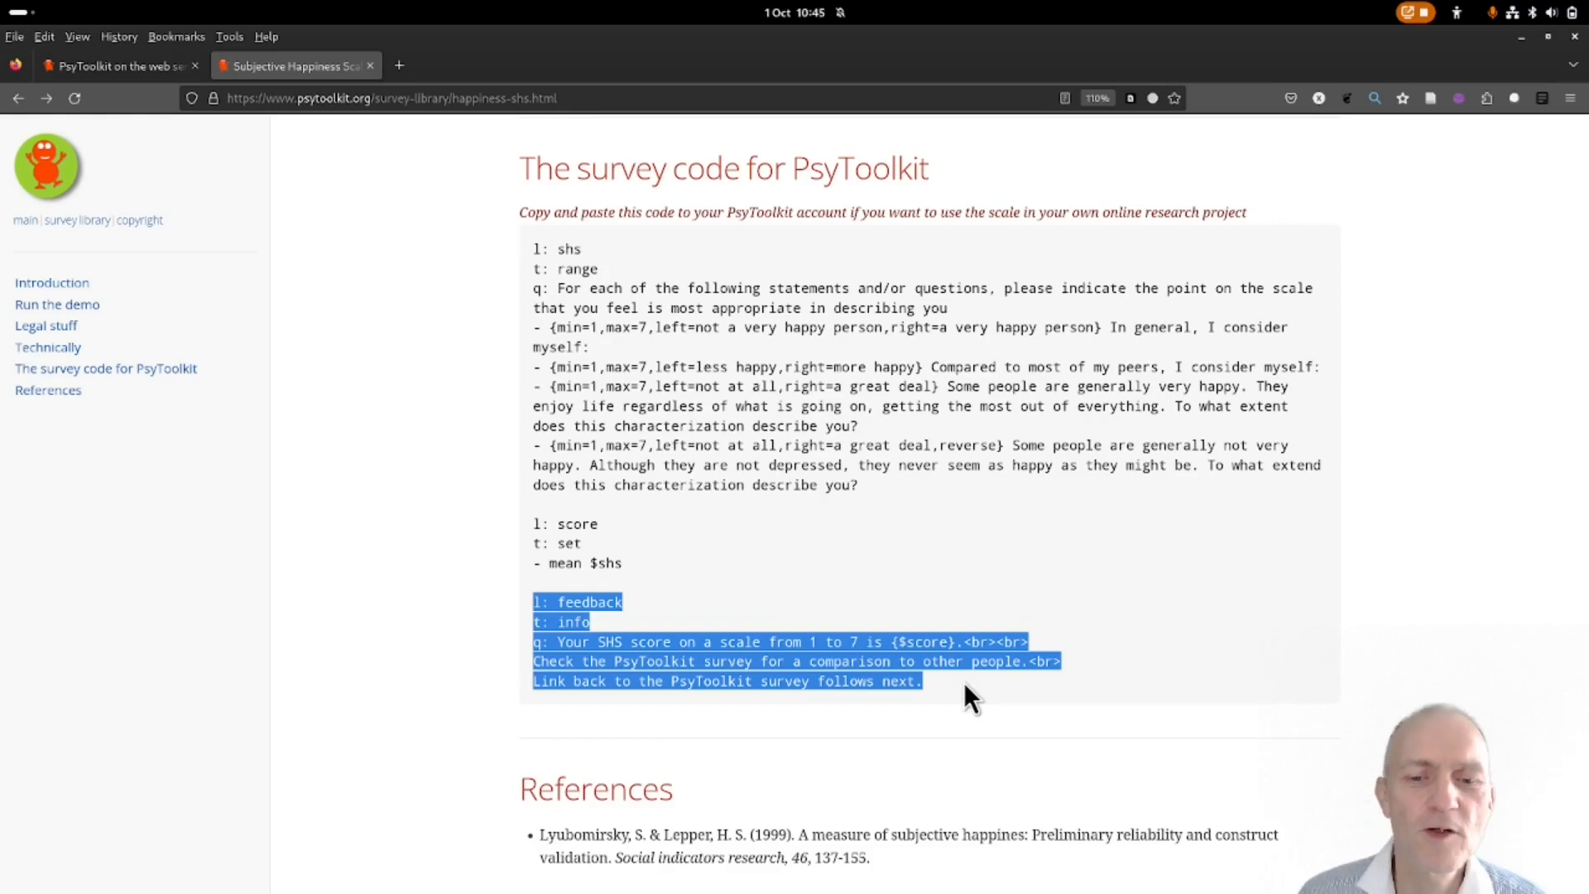
pyautogui.click(965, 681)
pyautogui.moveTo(959, 680); pyautogui.dragTo(517, 244)
pyautogui.rightClick(584, 308)
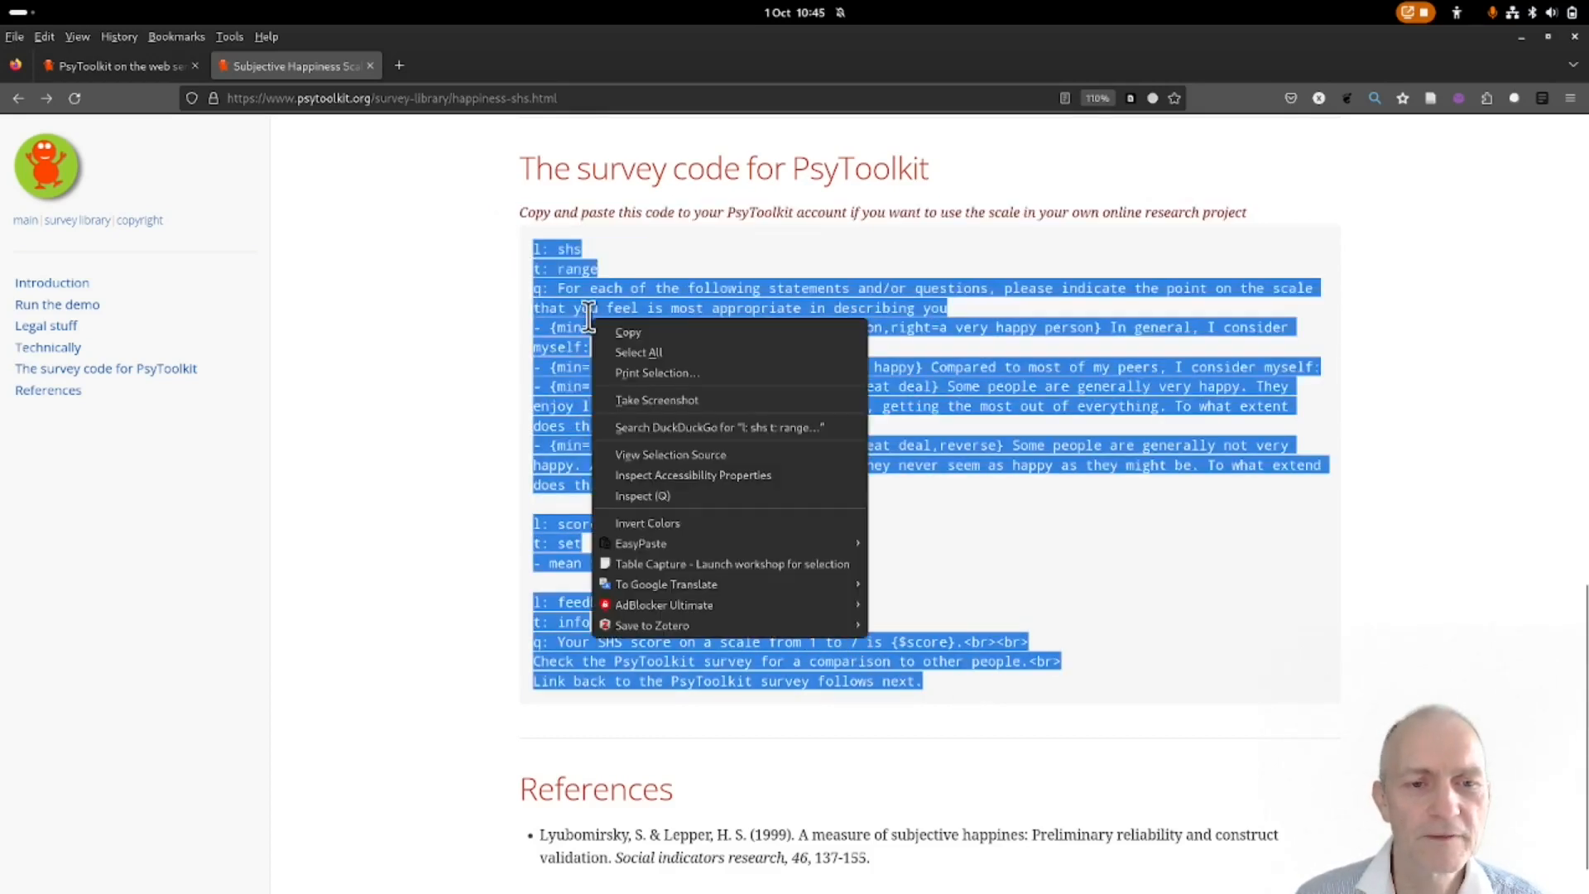
pyautogui.click(612, 331)
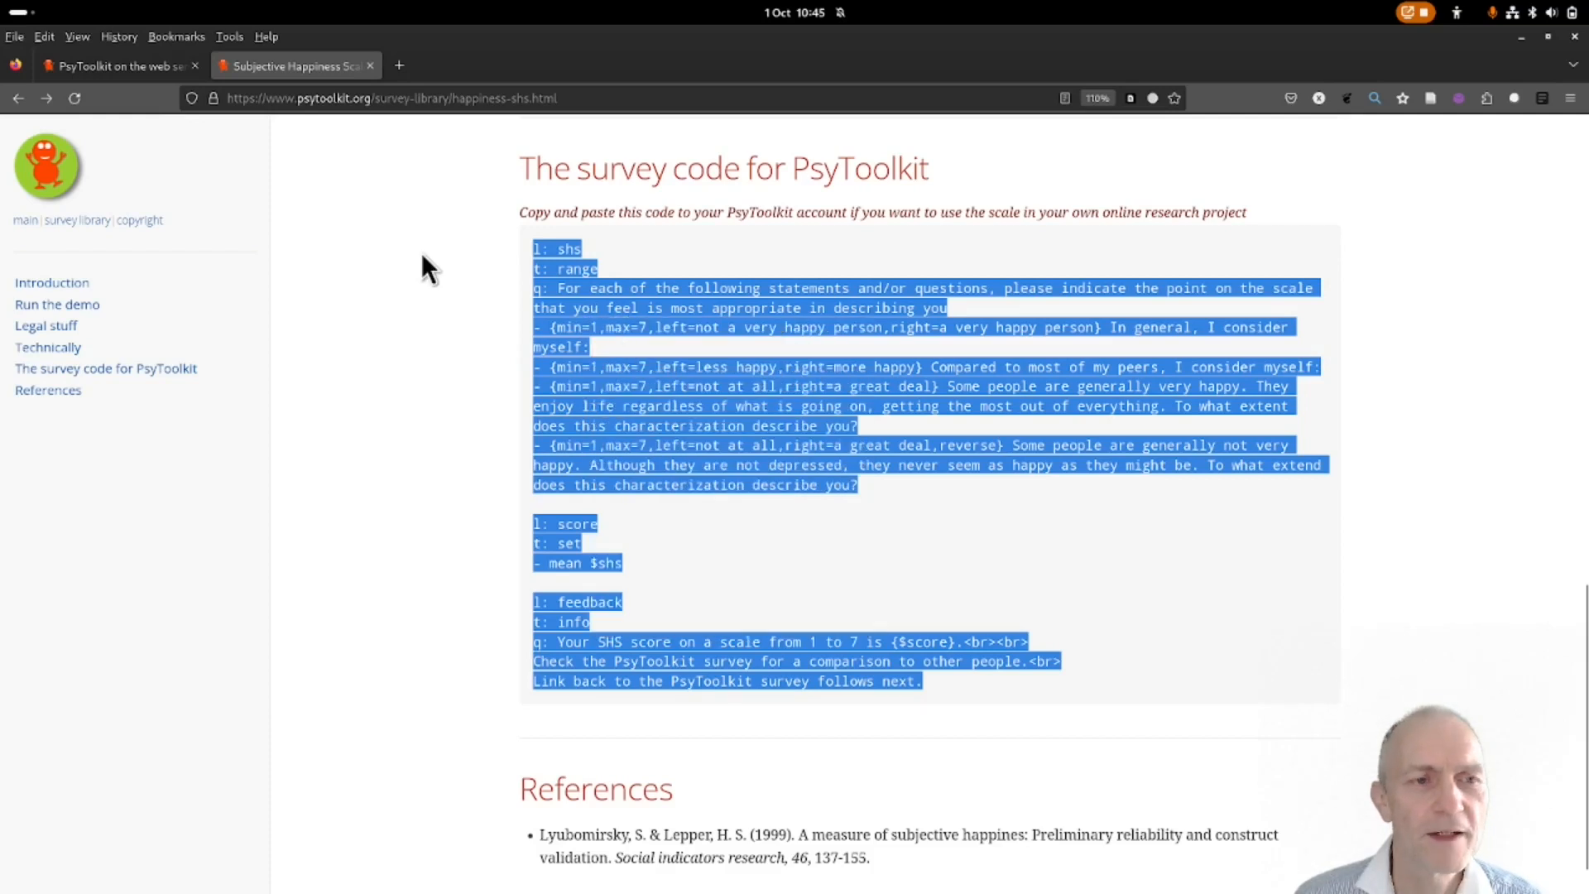
pyautogui.click(121, 62)
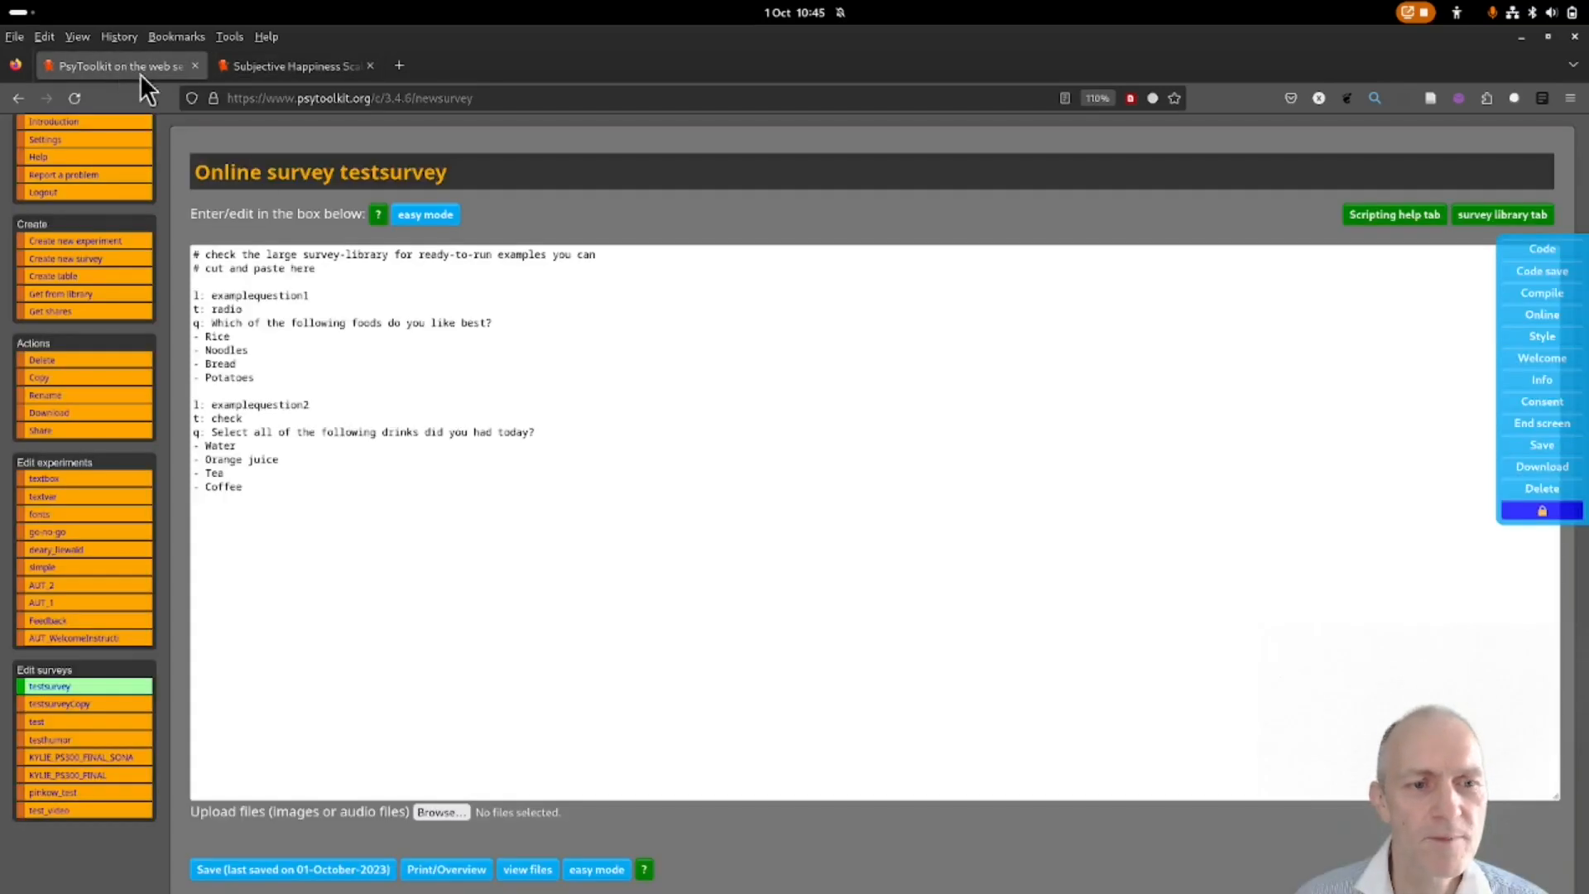
# Replace the example food and drink code with the pasted SHS survey code.
pyautogui.click(257, 529)
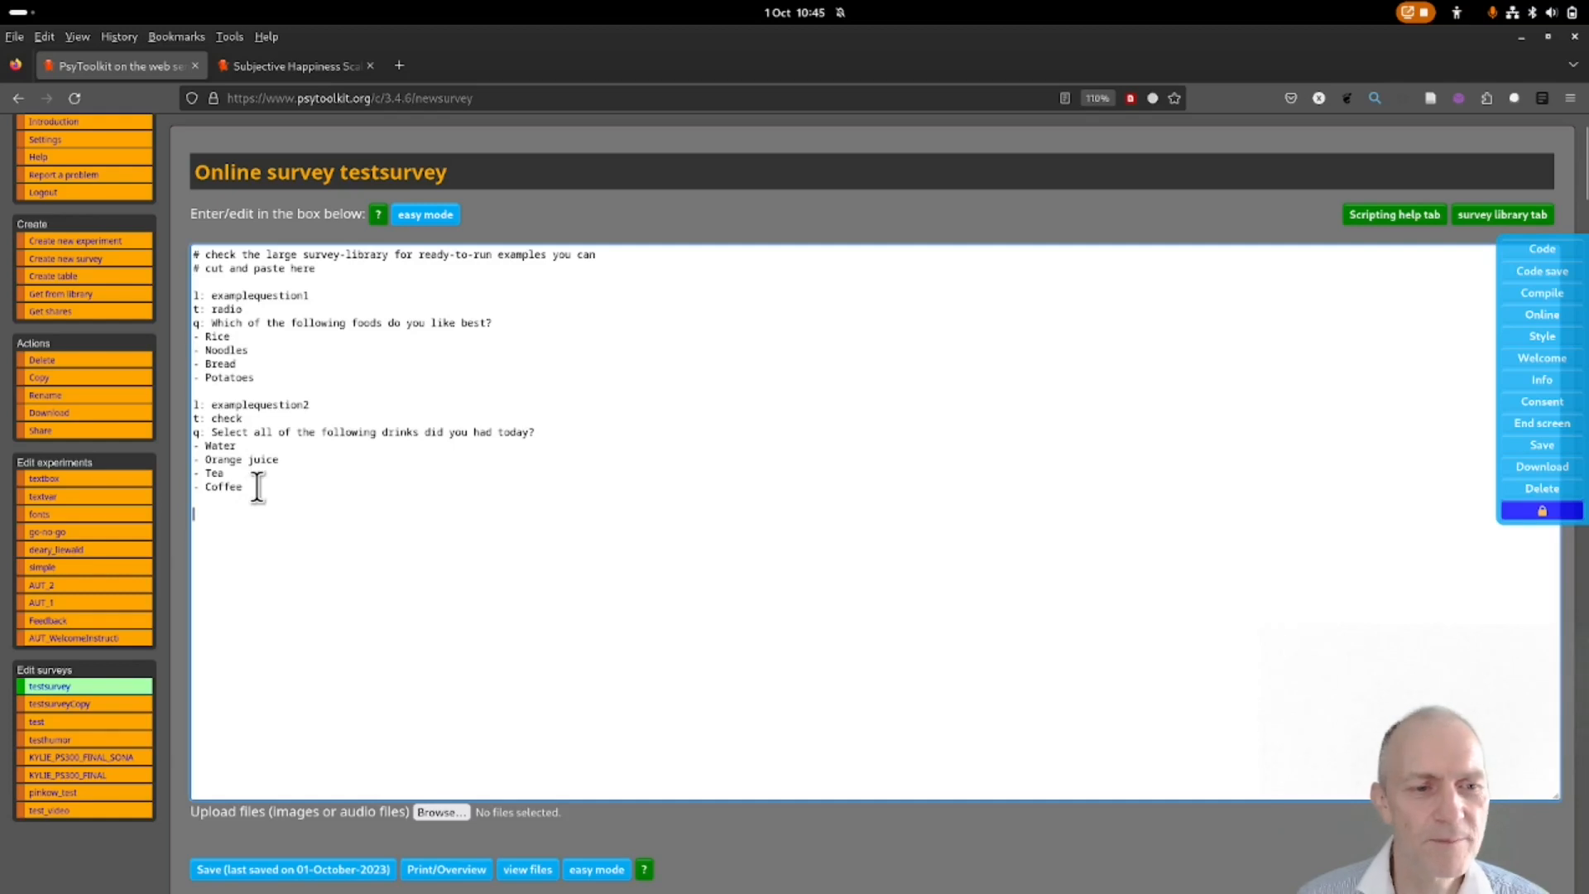
pyautogui.moveTo(263, 499); pyautogui.dragTo(166, 248)
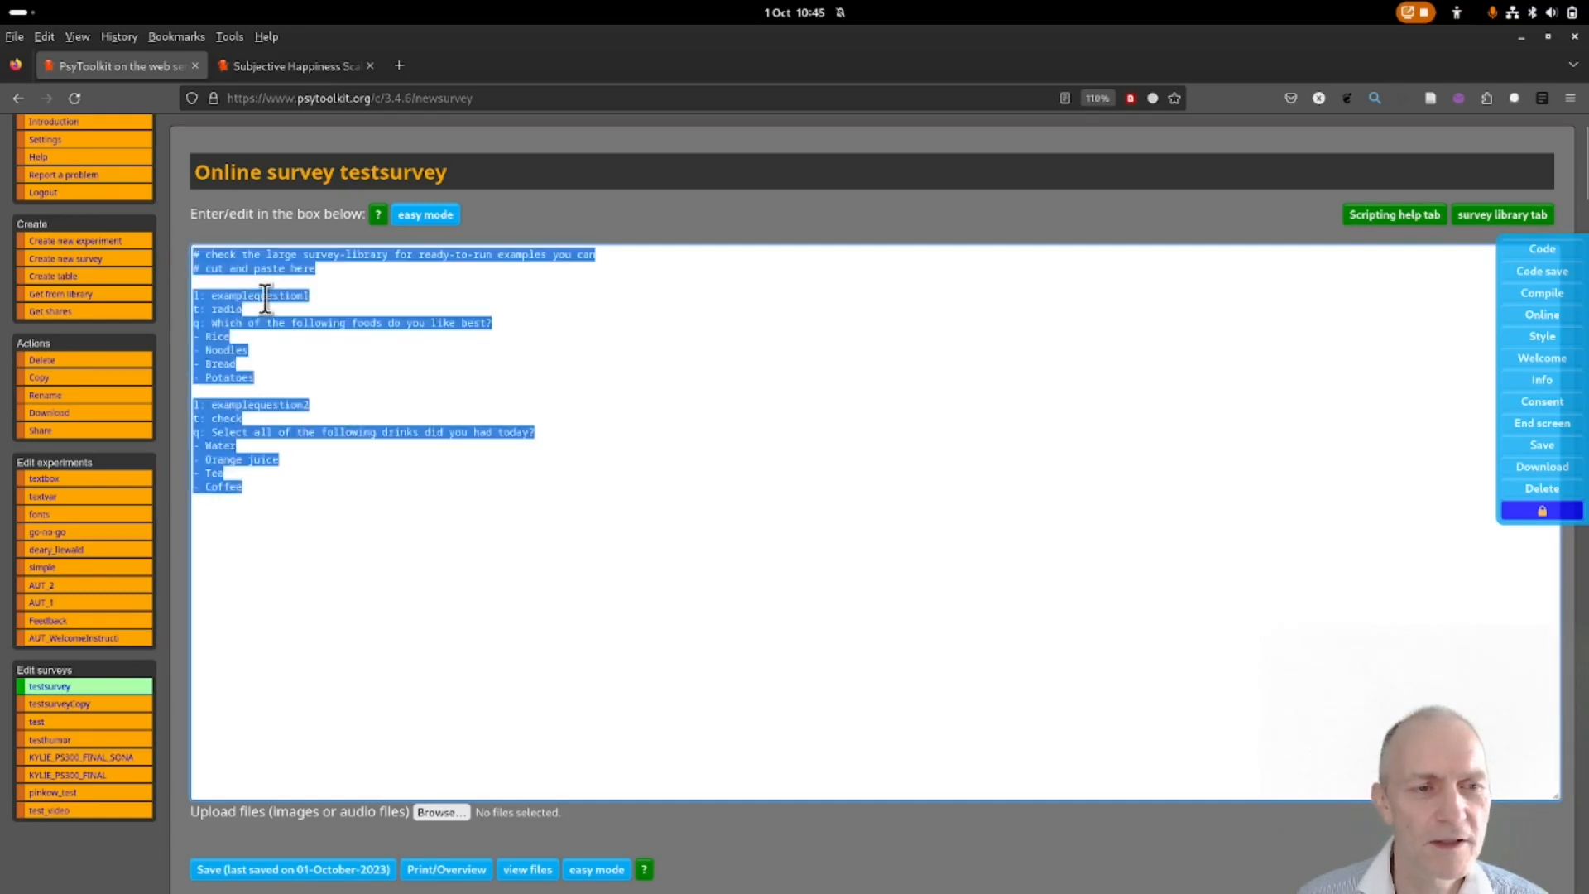
pyautogui.hotkey('ctrl', 'v')
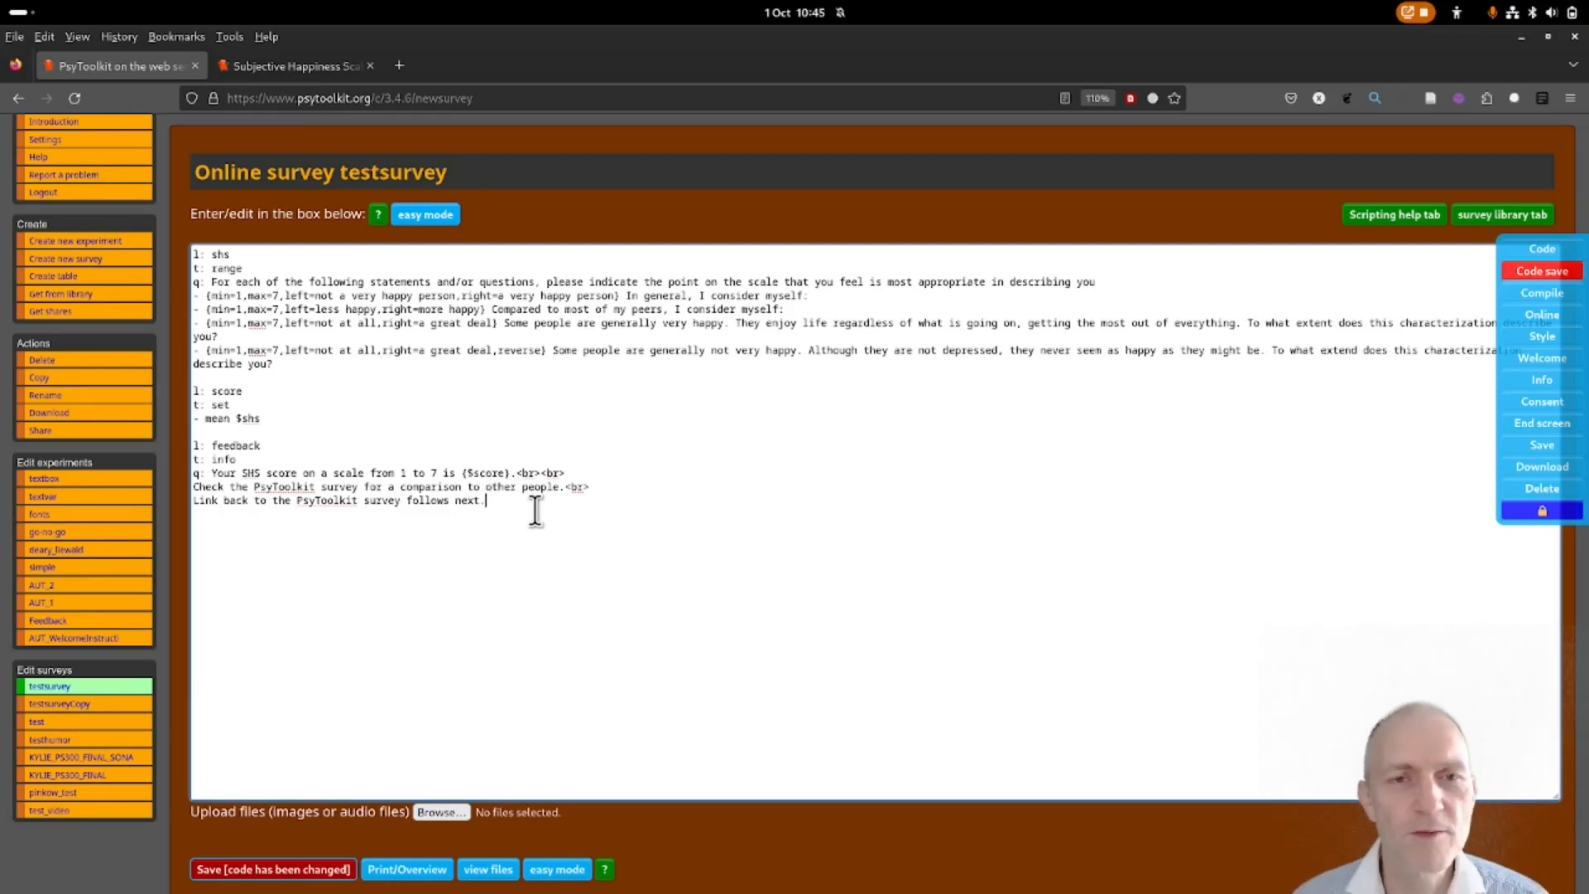
pyautogui.rightClick(373, 547)
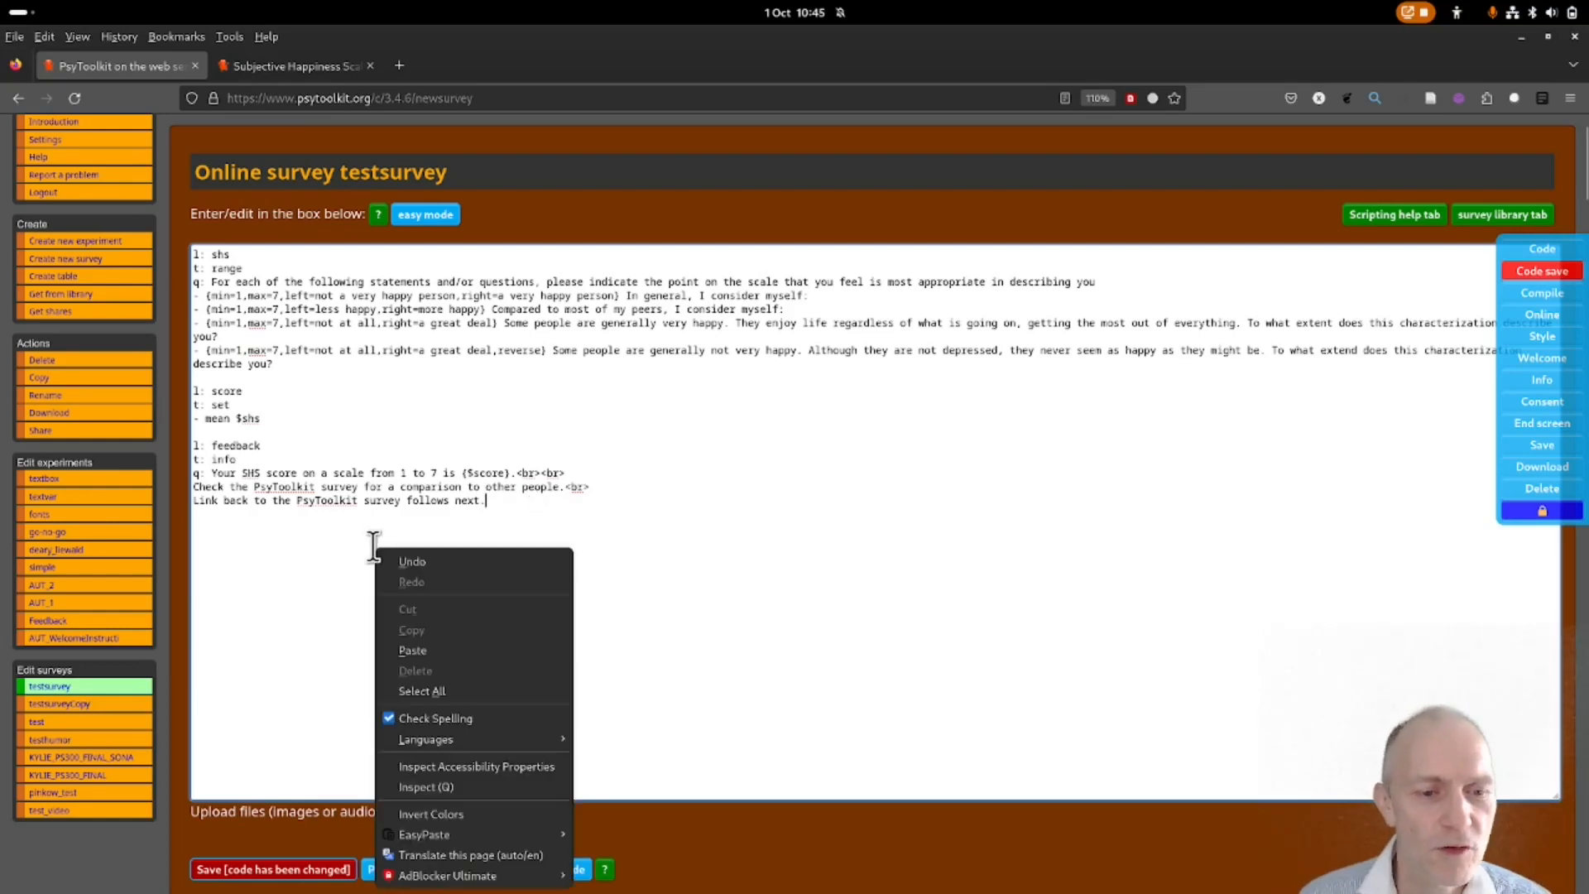
pyautogui.click(488, 647)
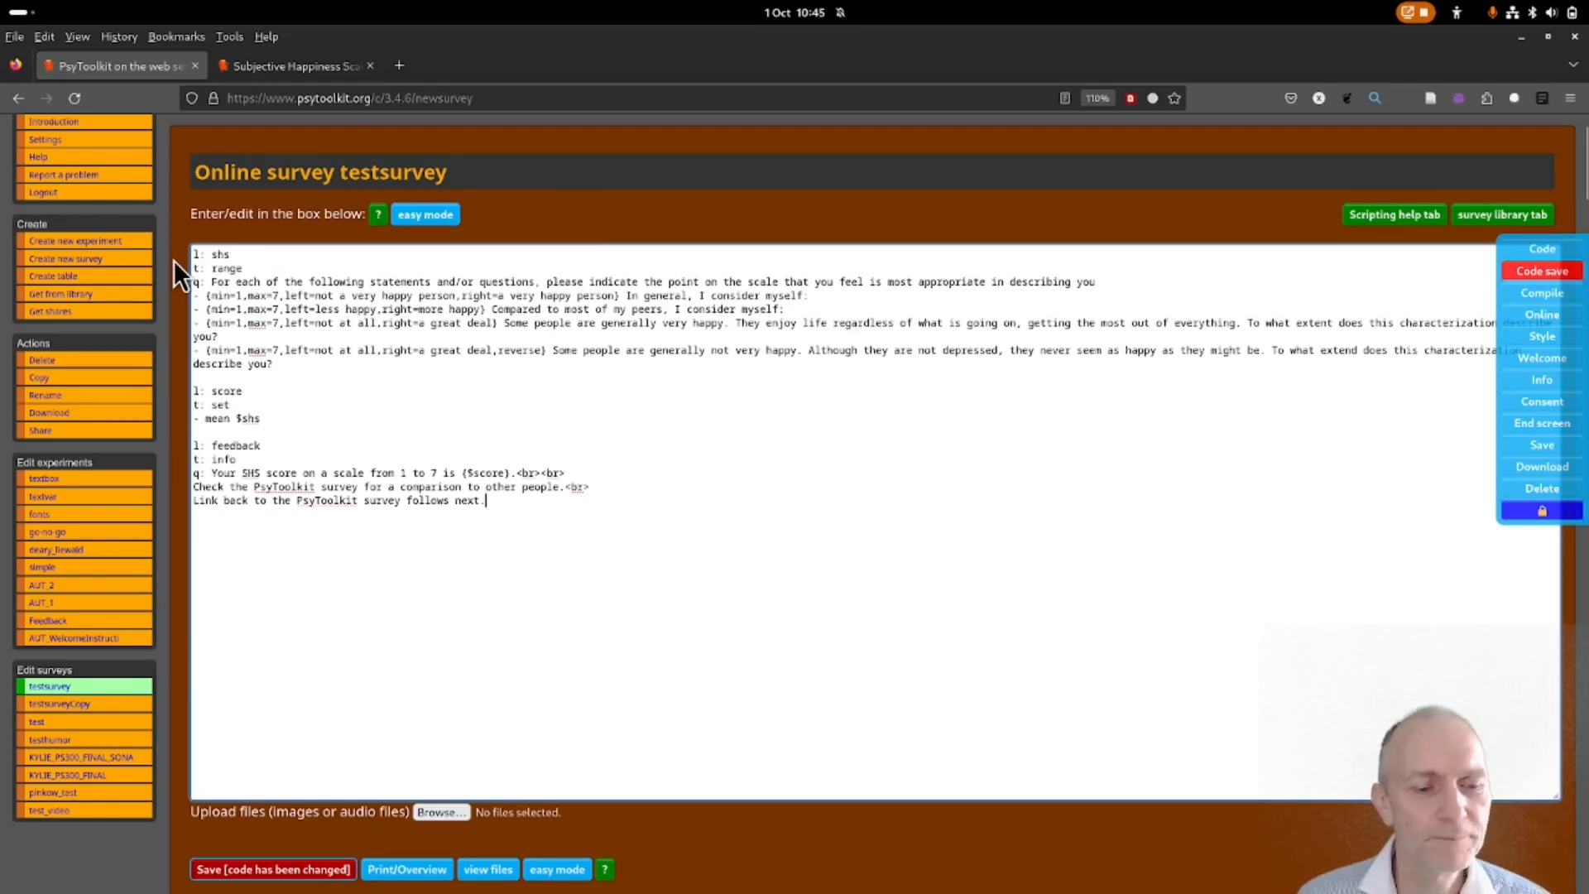
# Save the updated testsurvey code.
pyautogui.scroll(-3, 176, 558)
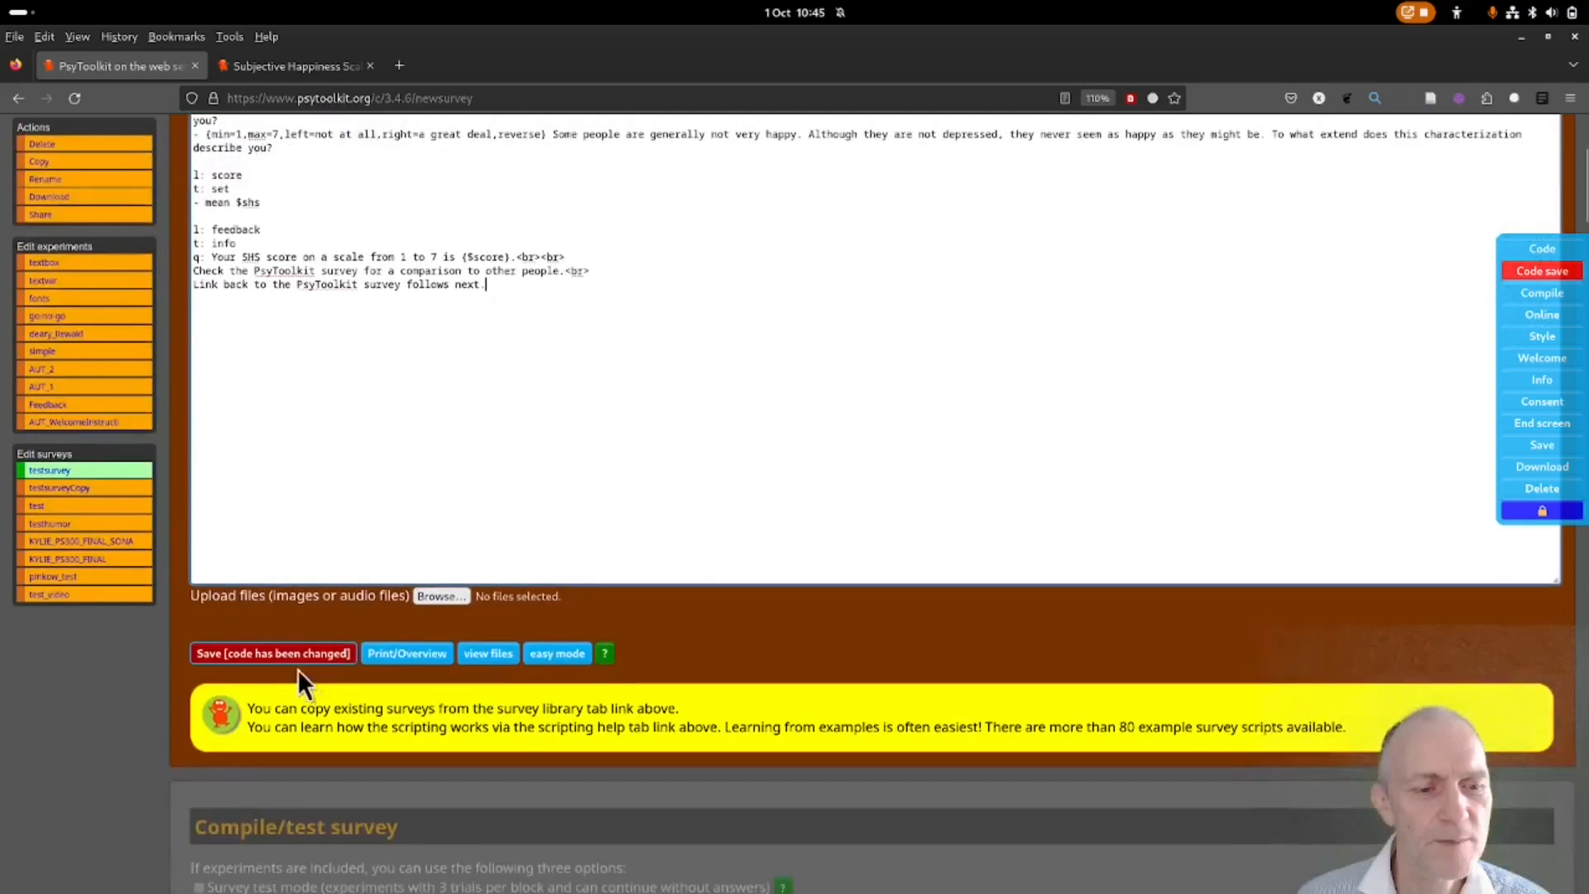
pyautogui.click(291, 652)
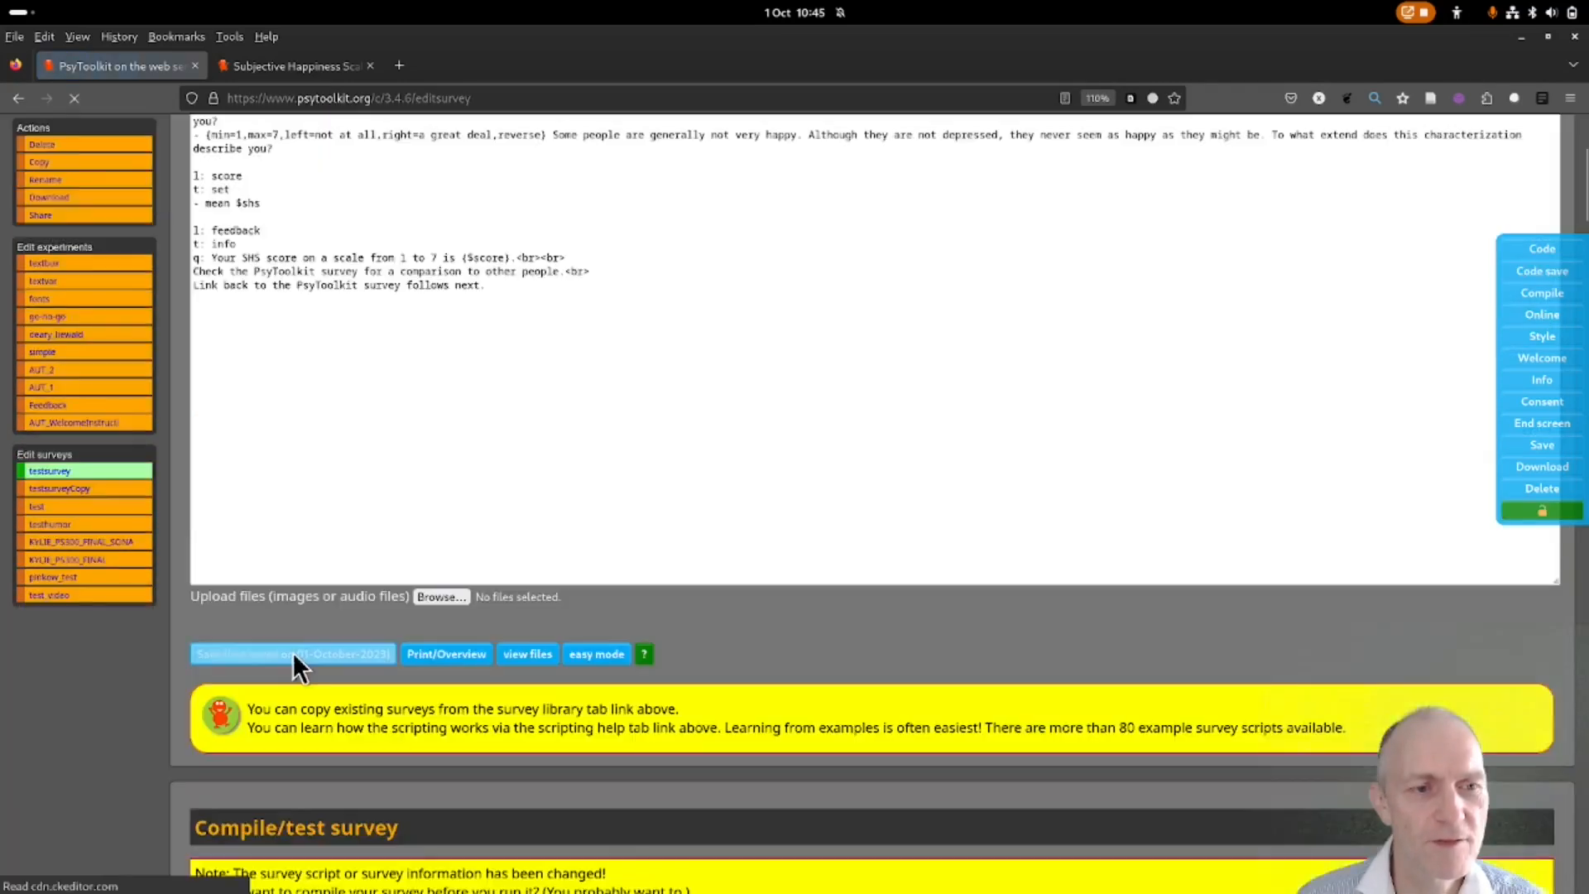
pyautogui.scroll(3, 249, 402)
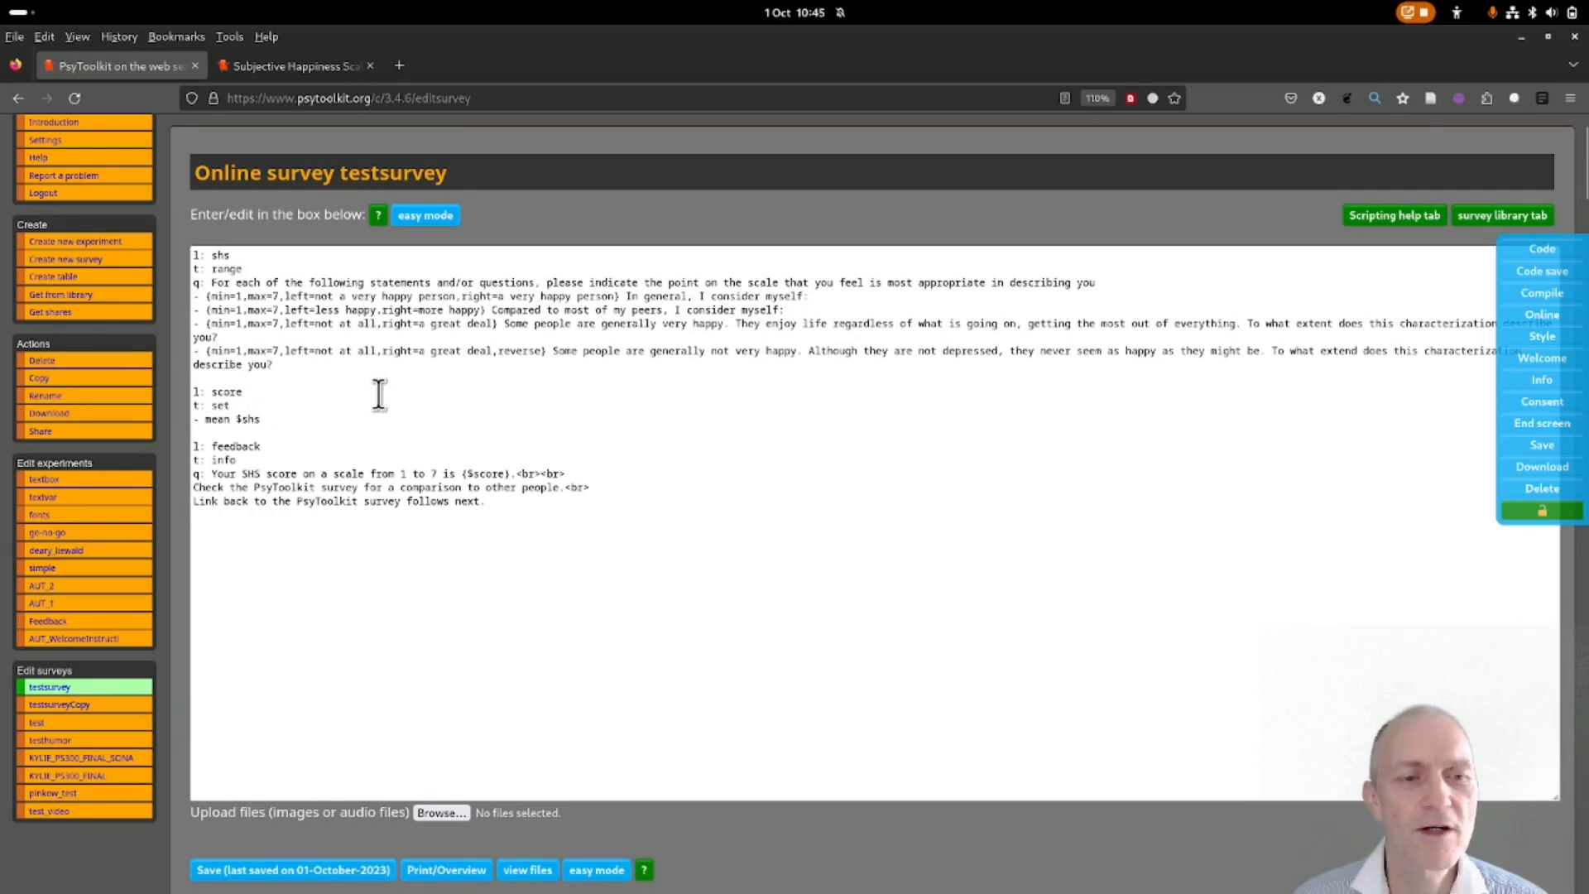
# Compile testsurvey and check the message that it compiled successfully.
pyautogui.scroll(-3, 335, 505)
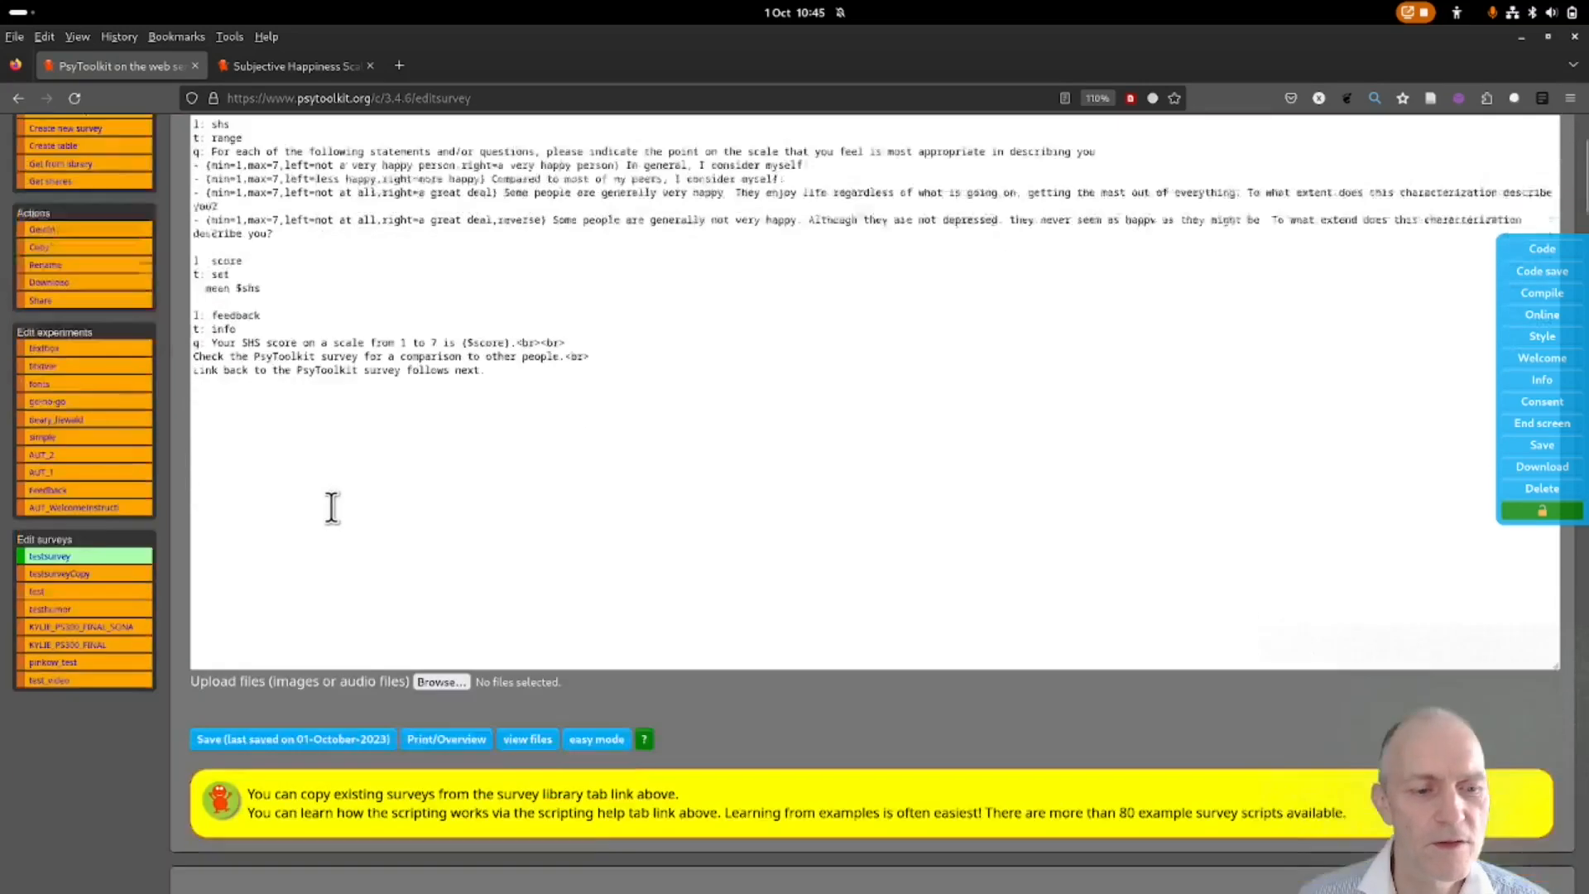
pyautogui.scroll(-6, 237, 457)
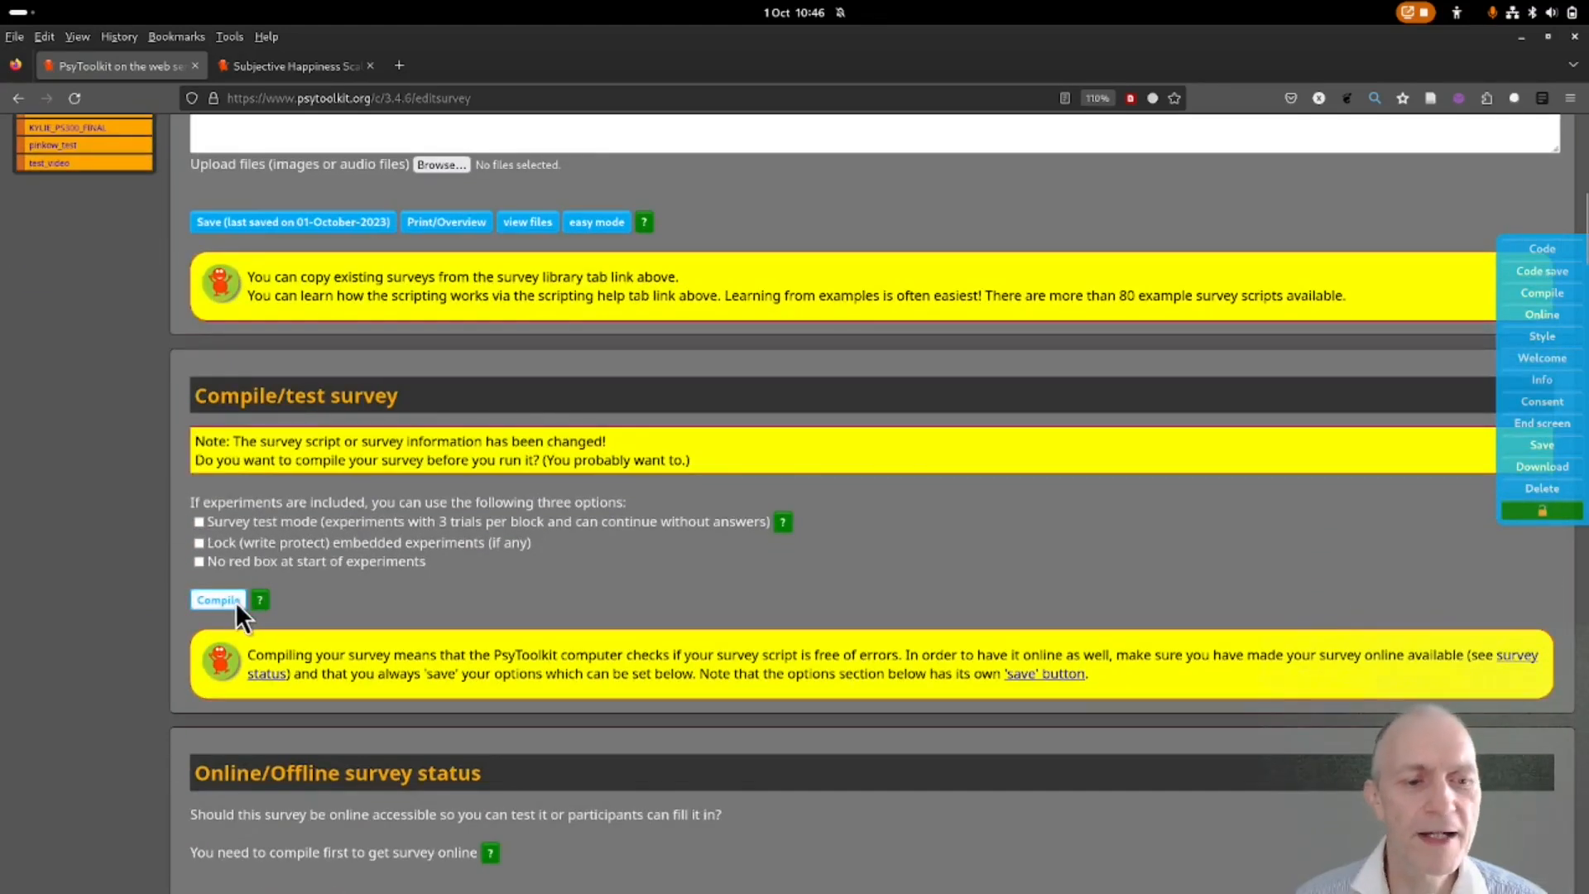
pyautogui.click(228, 601)
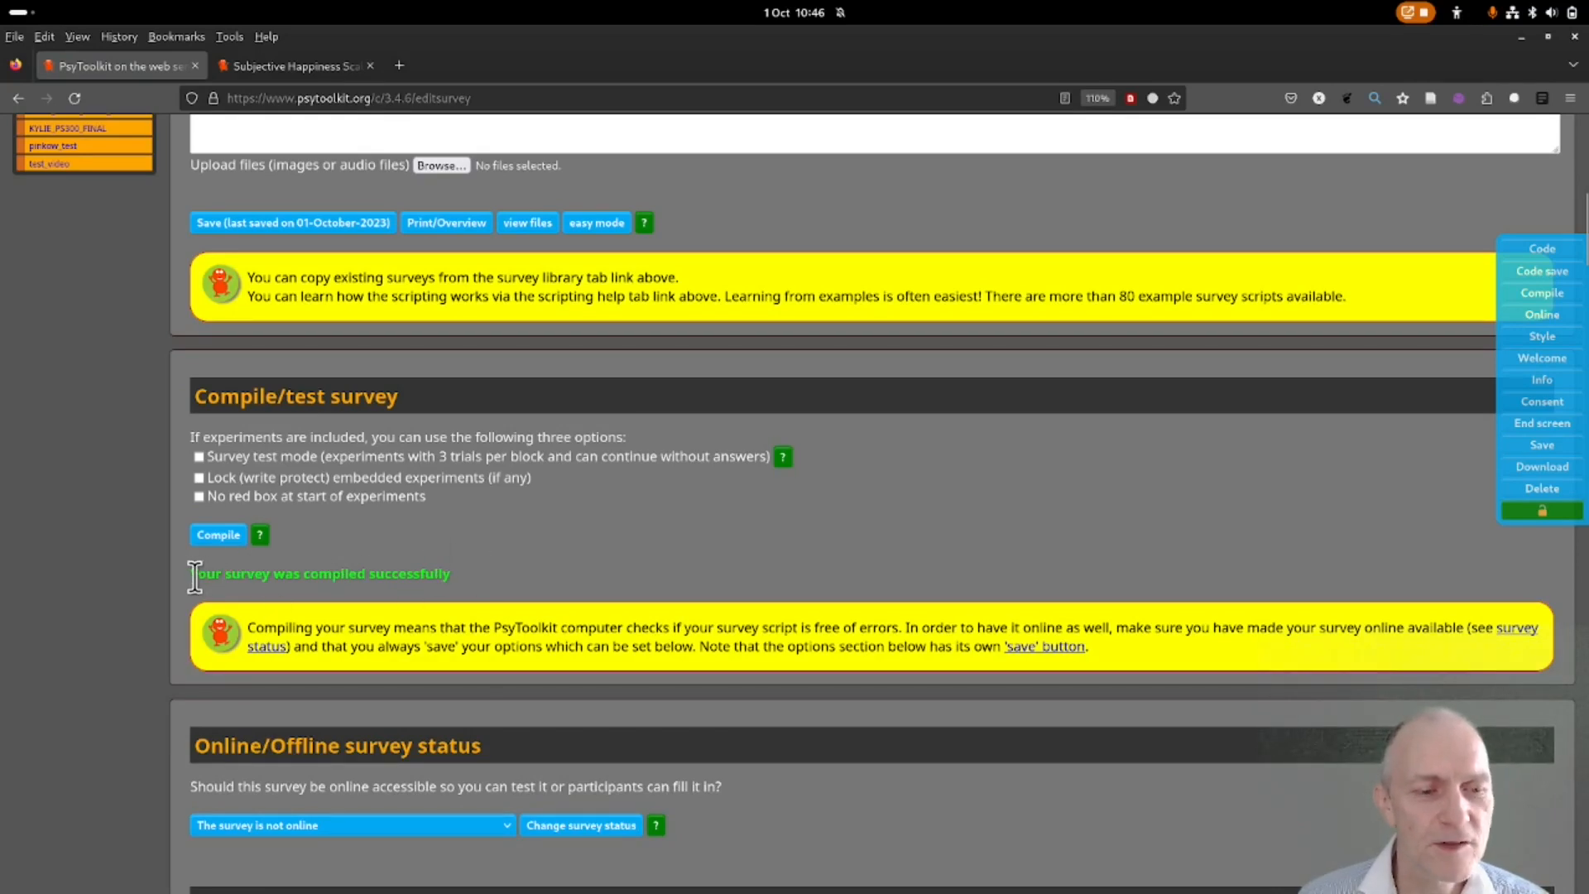
pyautogui.moveTo(232, 572); pyautogui.dragTo(487, 574)
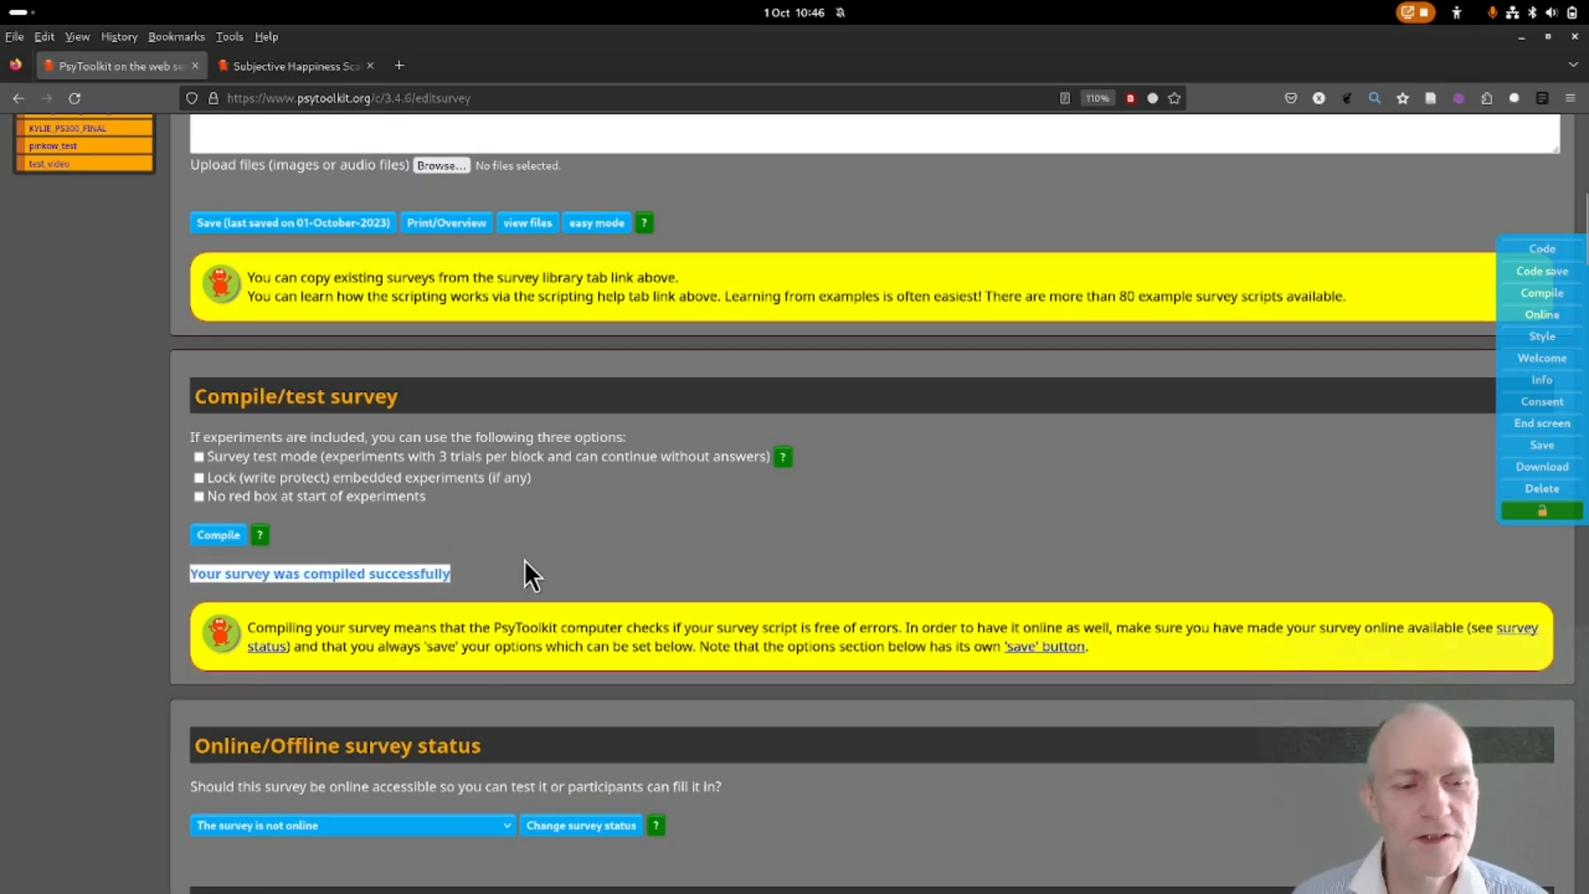
pyautogui.scroll(-3, 527, 559)
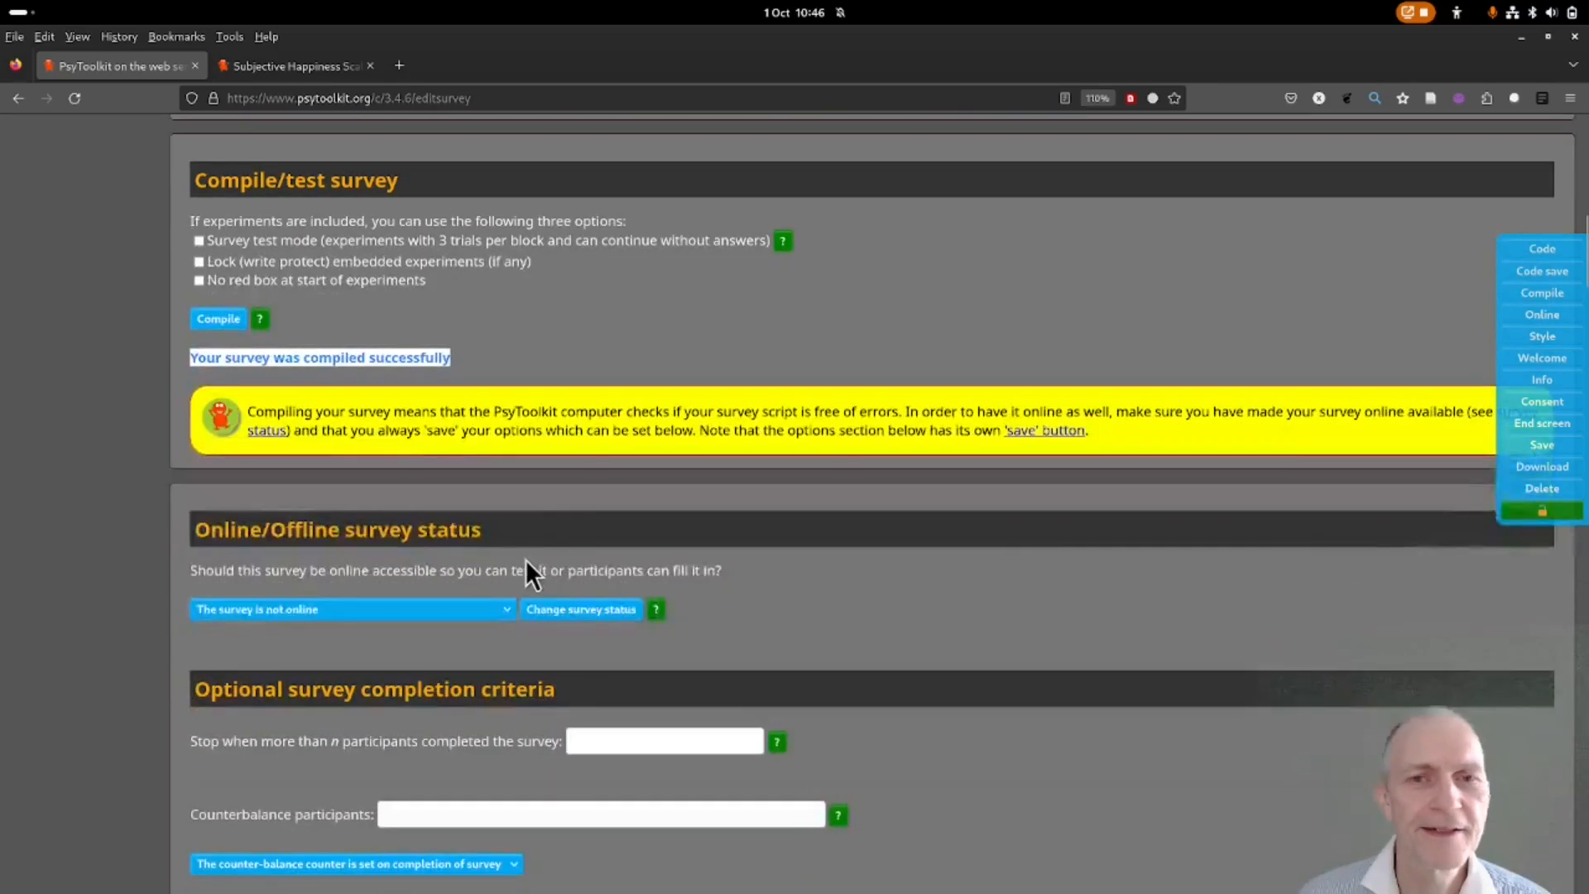
pyautogui.click(334, 609)
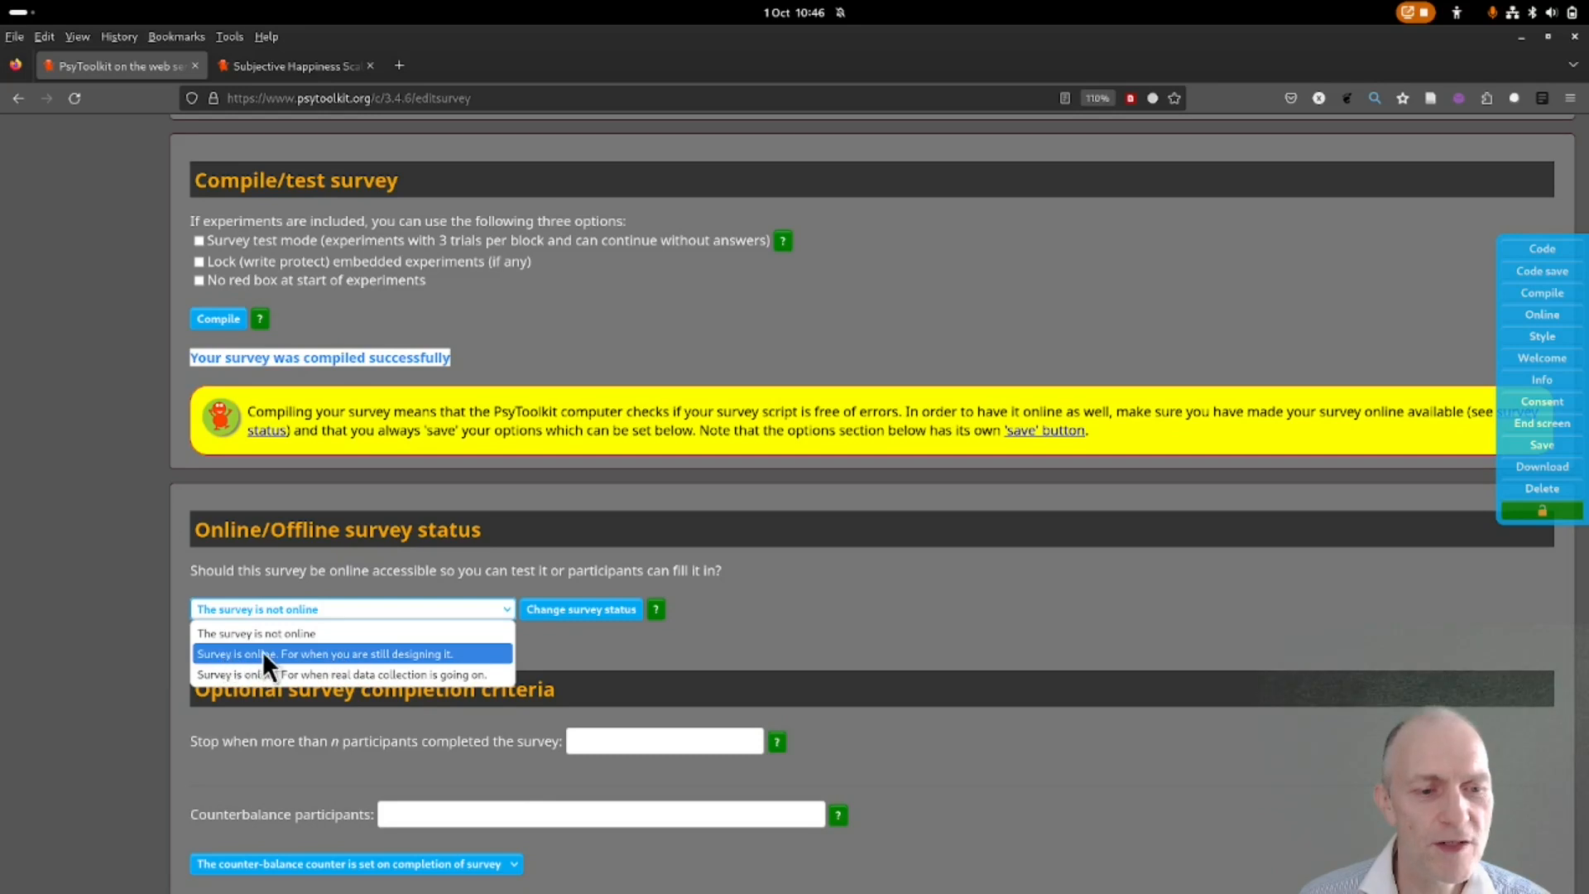
# Set the survey status to 'Survey is online. For when you are still designing it.' and copy its link.
pyautogui.click(372, 655)
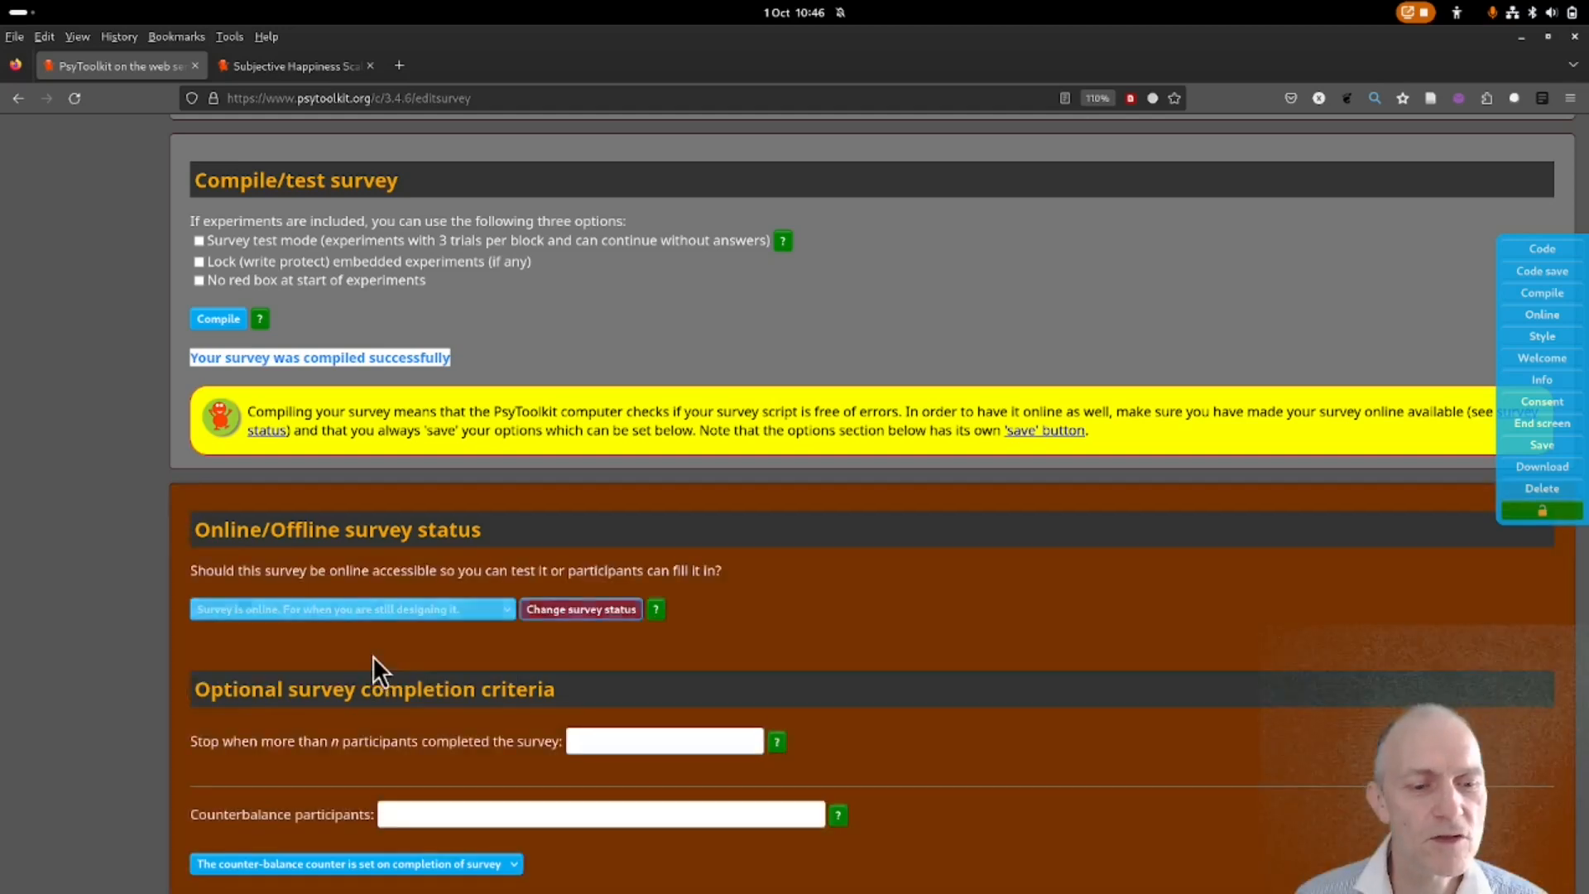
pyautogui.click(590, 610)
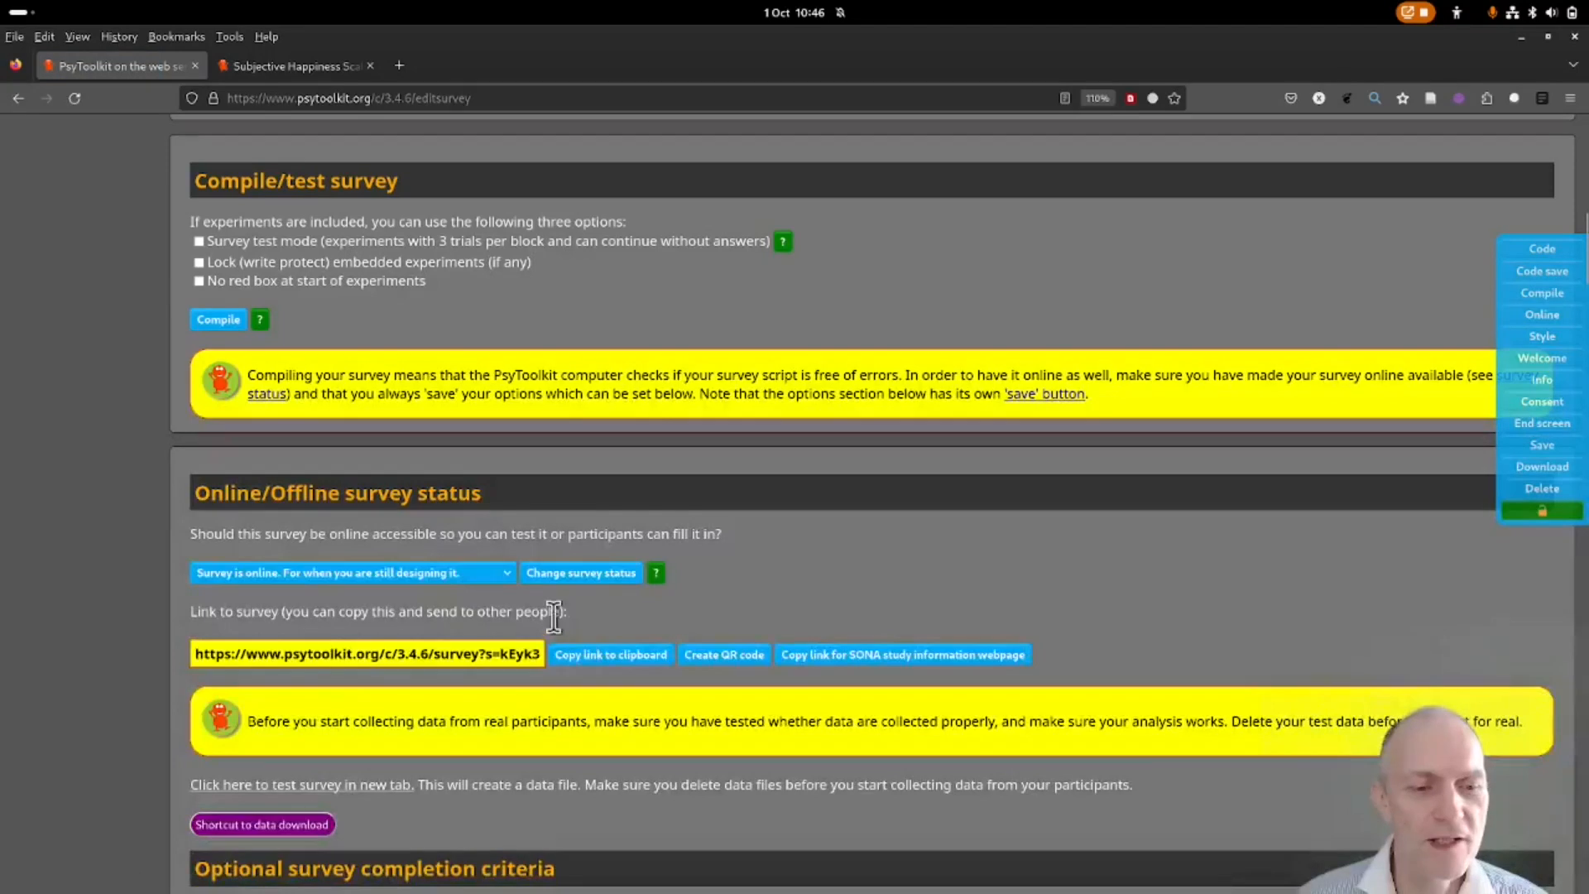
pyautogui.click(556, 659)
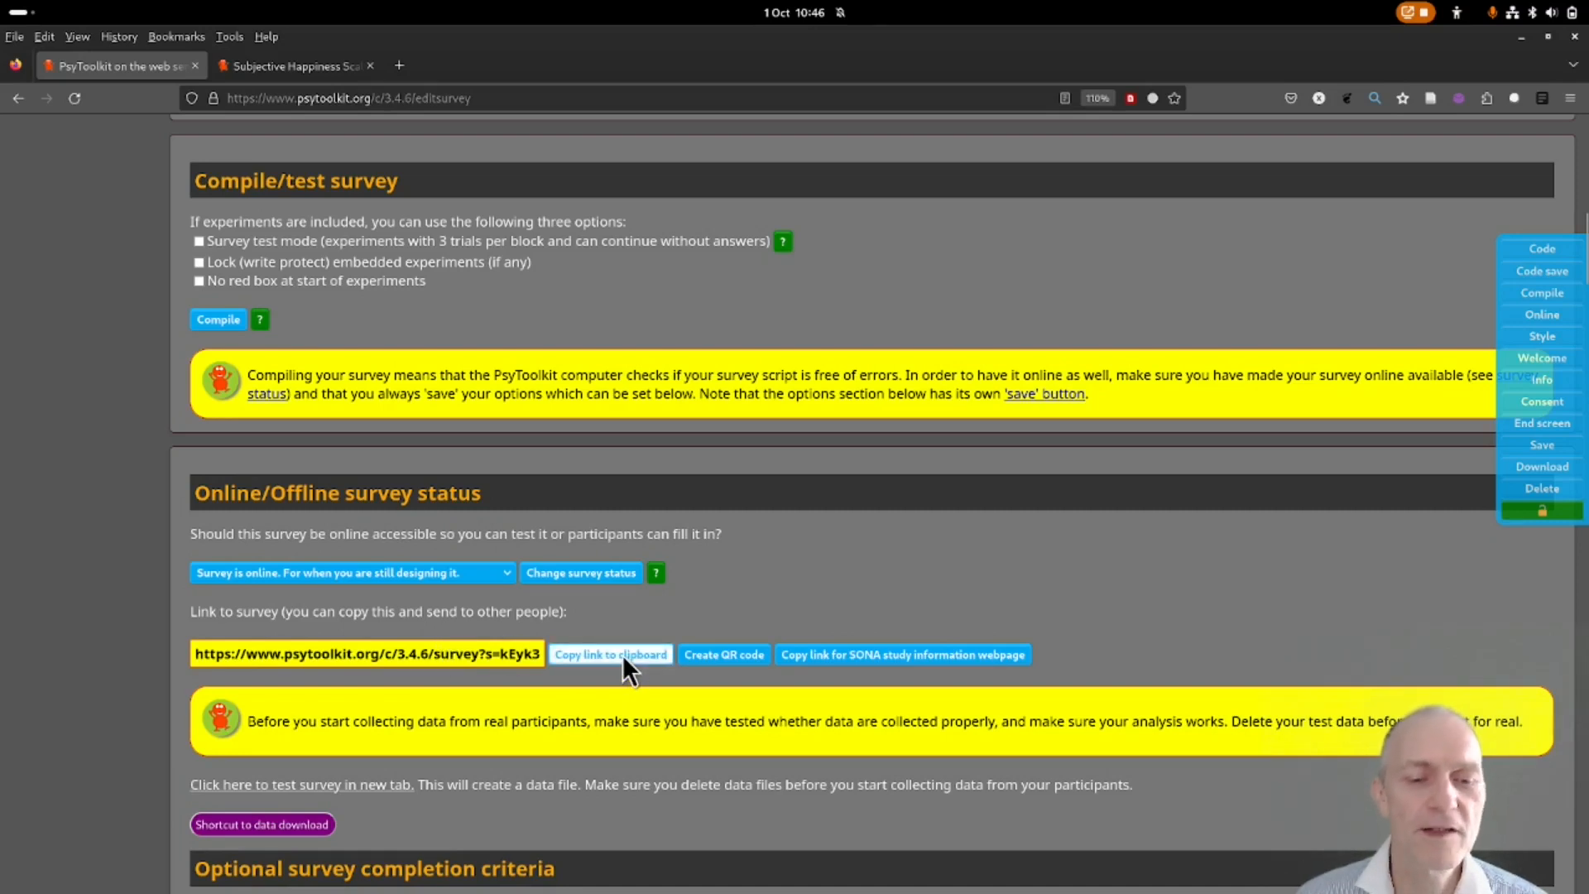
pyautogui.scroll(-2, 618, 652)
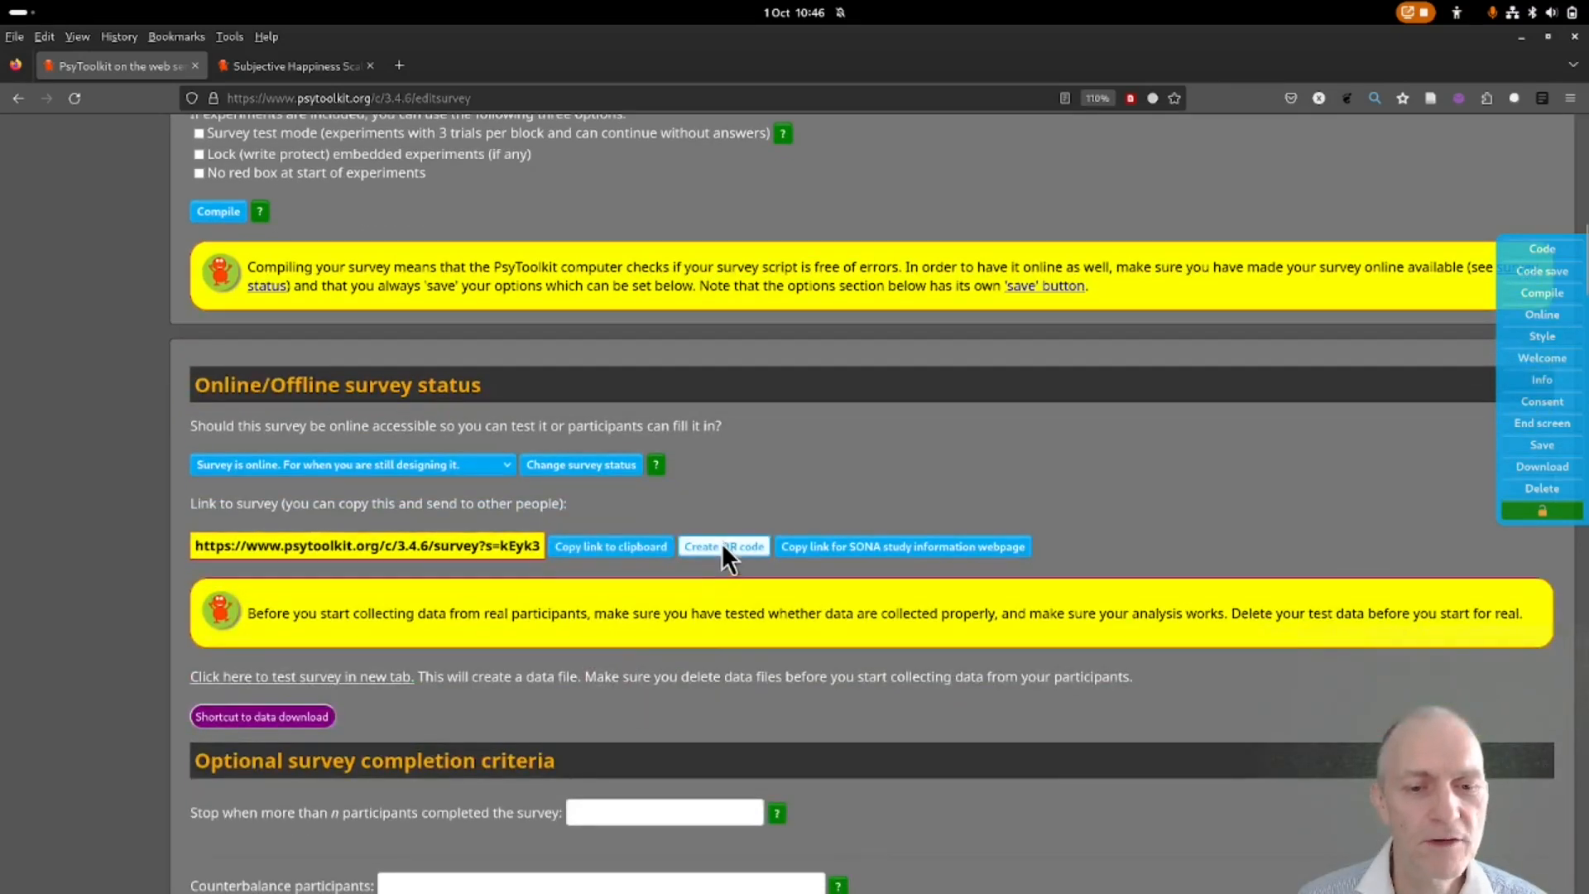
# View the survey link's QR code, close it, and open a test run in a new tab.
pyautogui.click(723, 546)
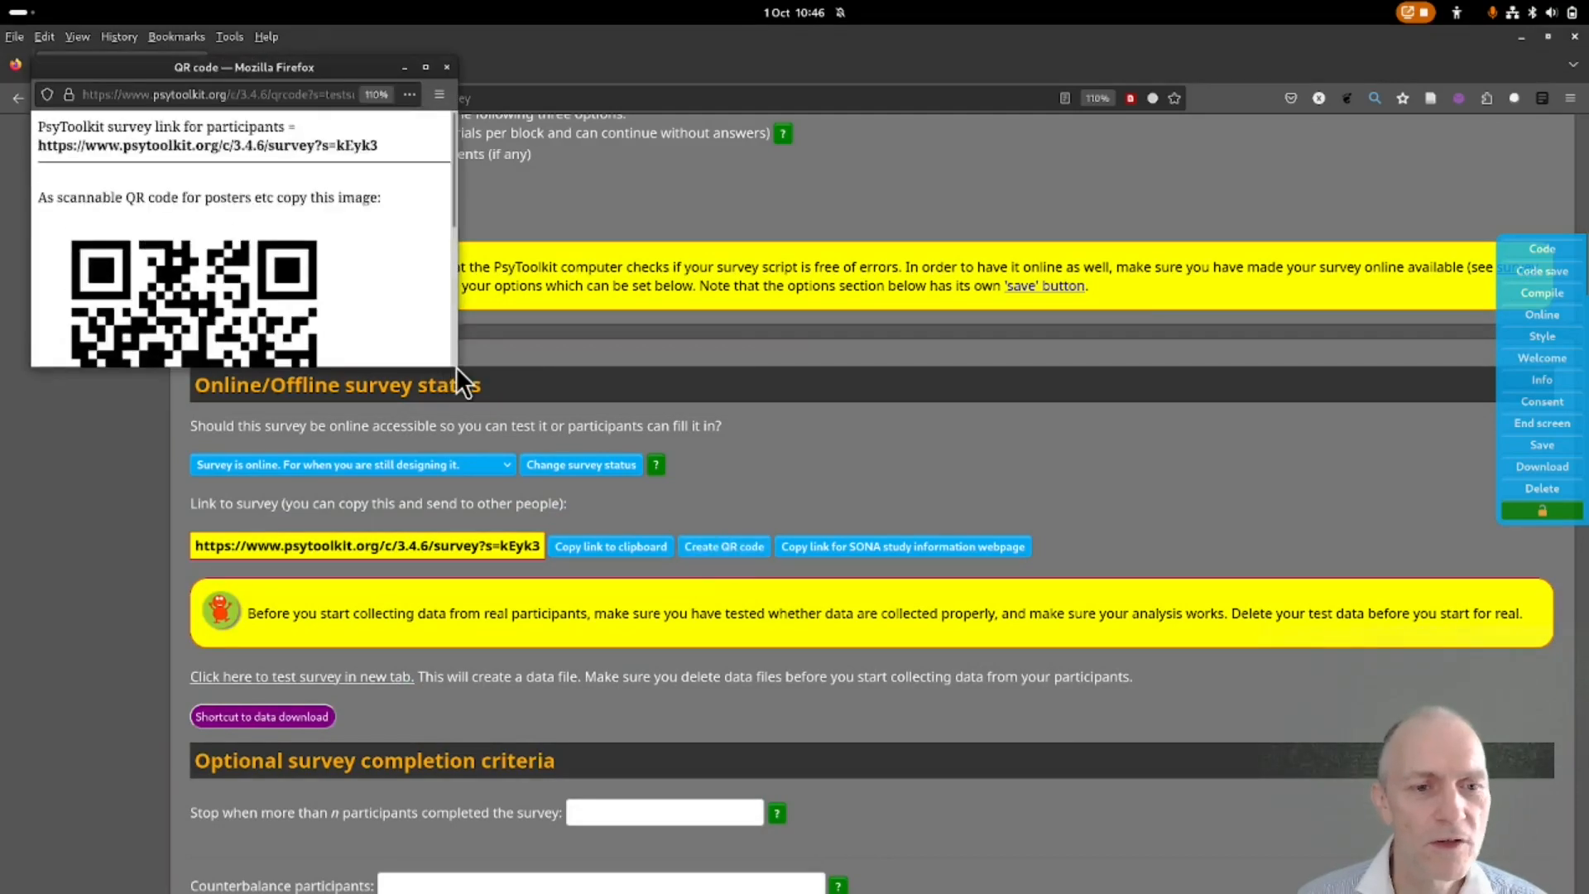
pyautogui.moveTo(459, 366); pyautogui.dragTo(424, 519)
pyautogui.moveTo(291, 77); pyautogui.dragTo(528, 194)
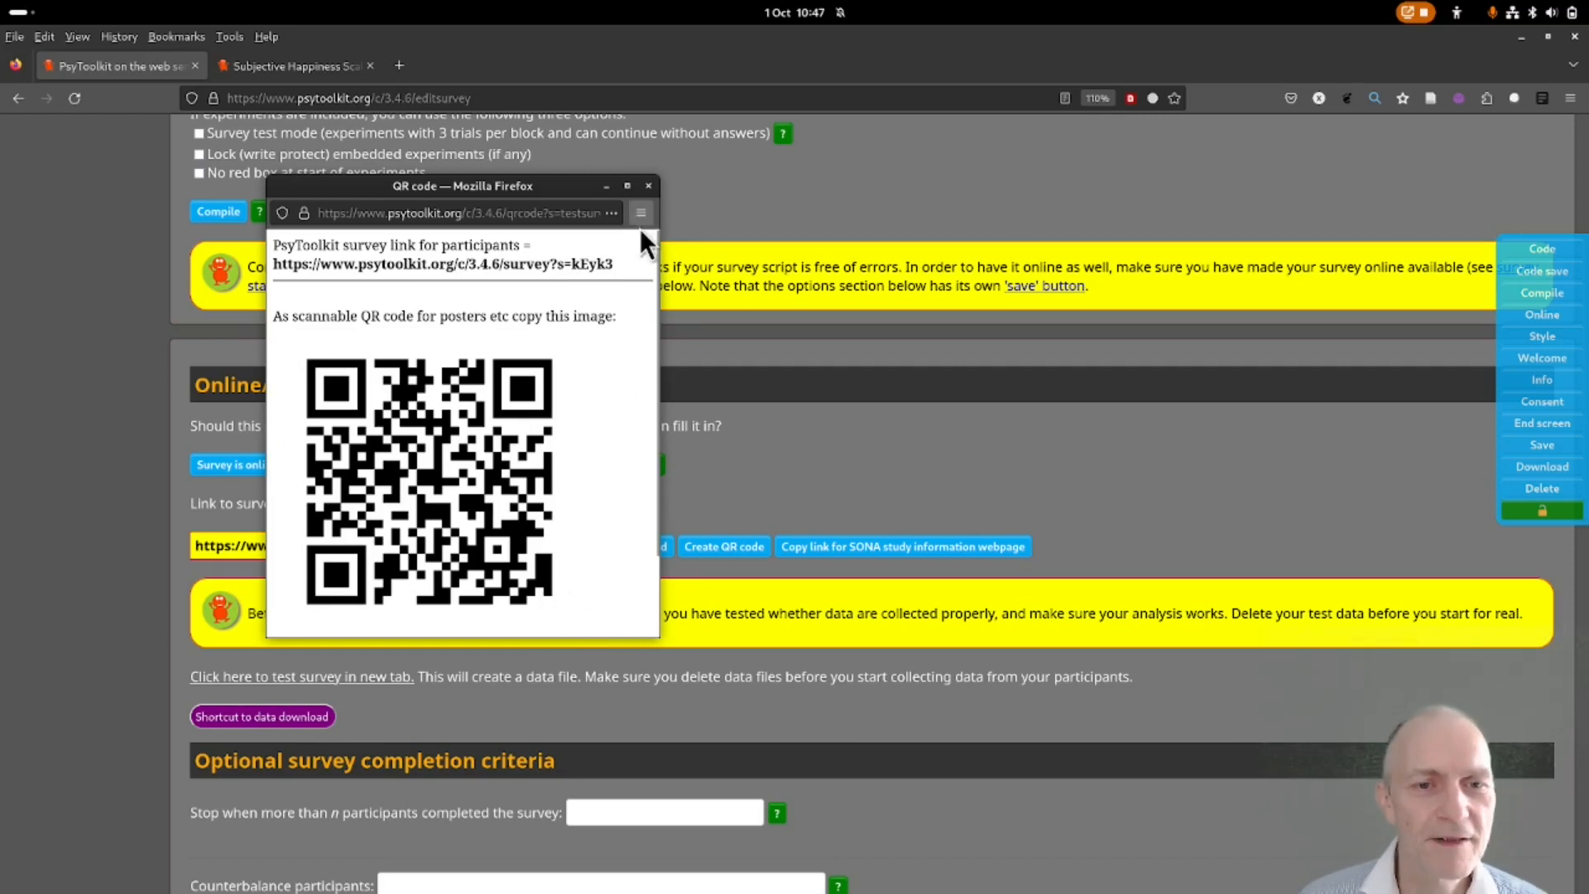
pyautogui.click(648, 186)
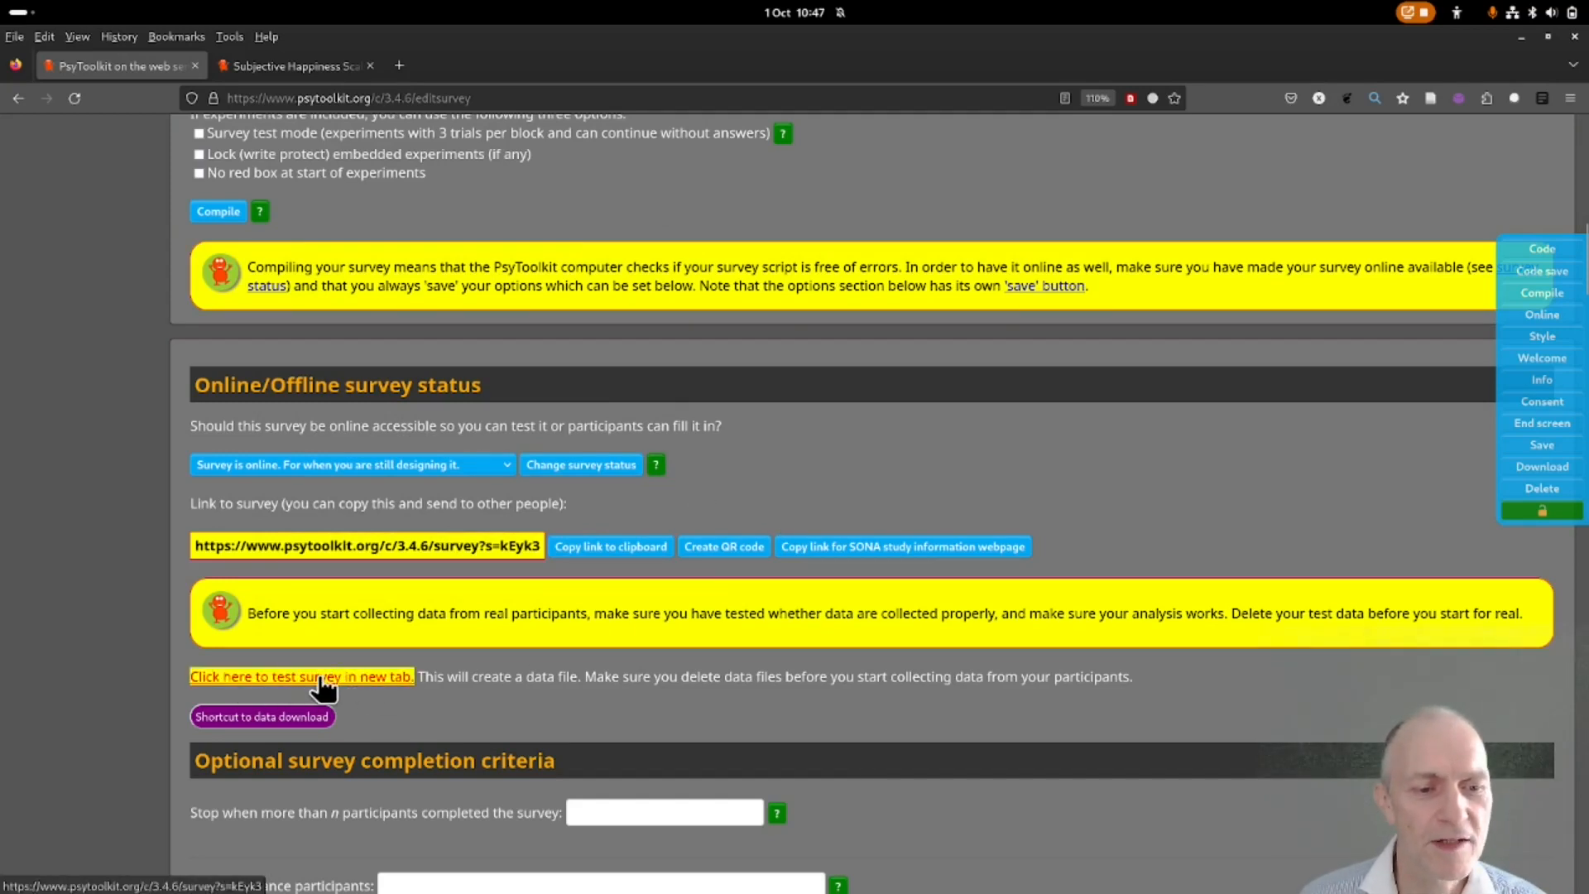
pyautogui.click(387, 681)
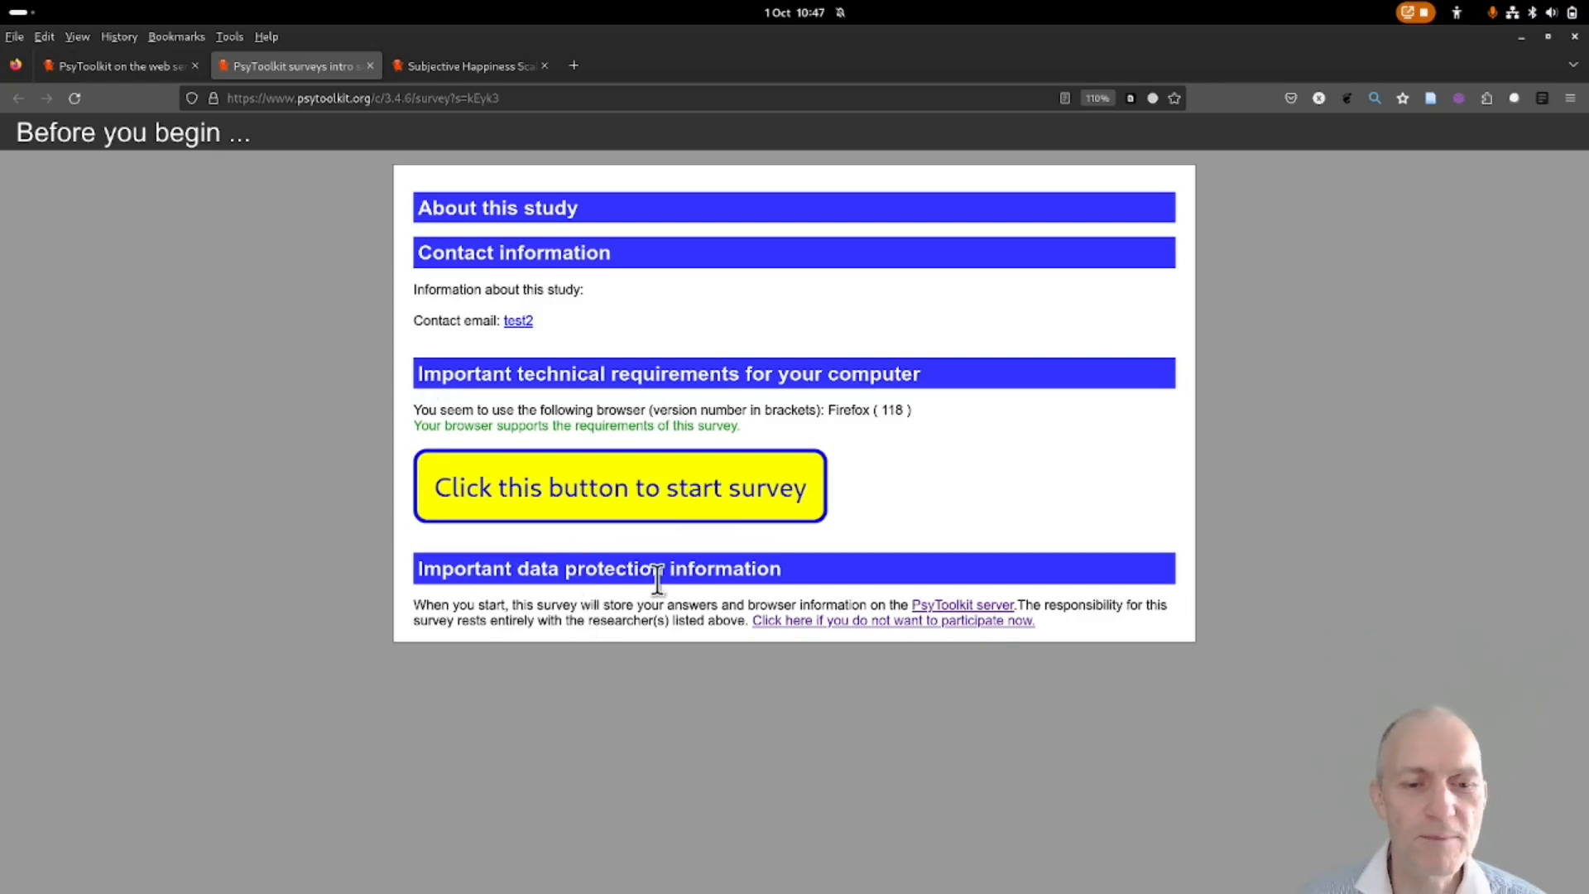
# Start the test survey to reach the four happiness slider questions, then return to the editor.
pyautogui.click(657, 496)
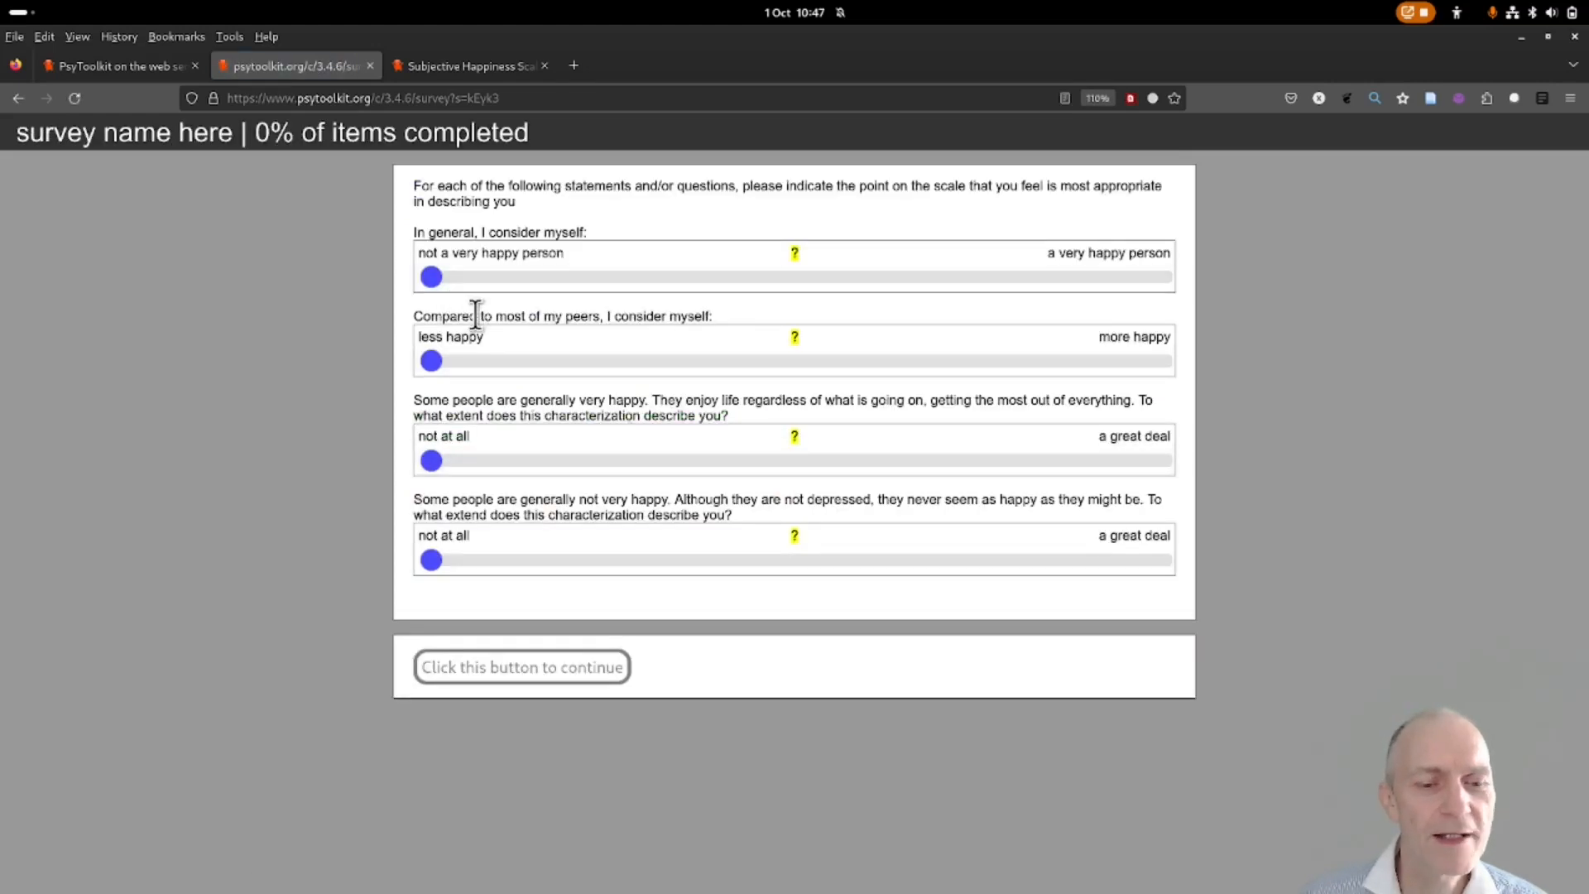
pyautogui.click(117, 67)
pyautogui.scroll(-6, 147, 396)
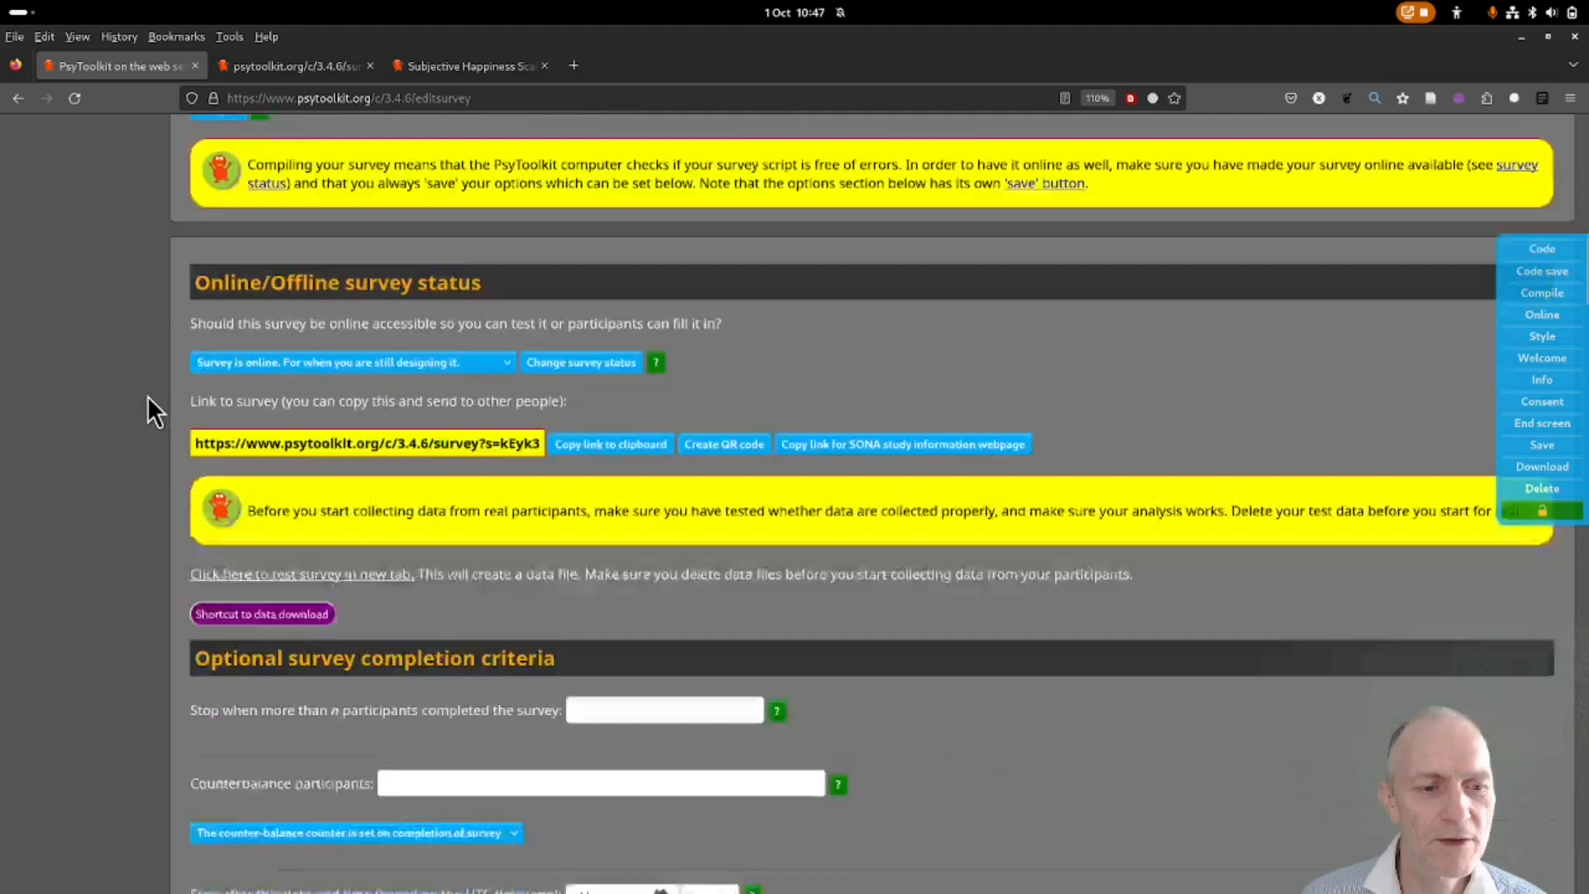
# Tick the options hiding technical requirements and the data protection statement on the welcome screen.
pyautogui.scroll(-4, 184, 381)
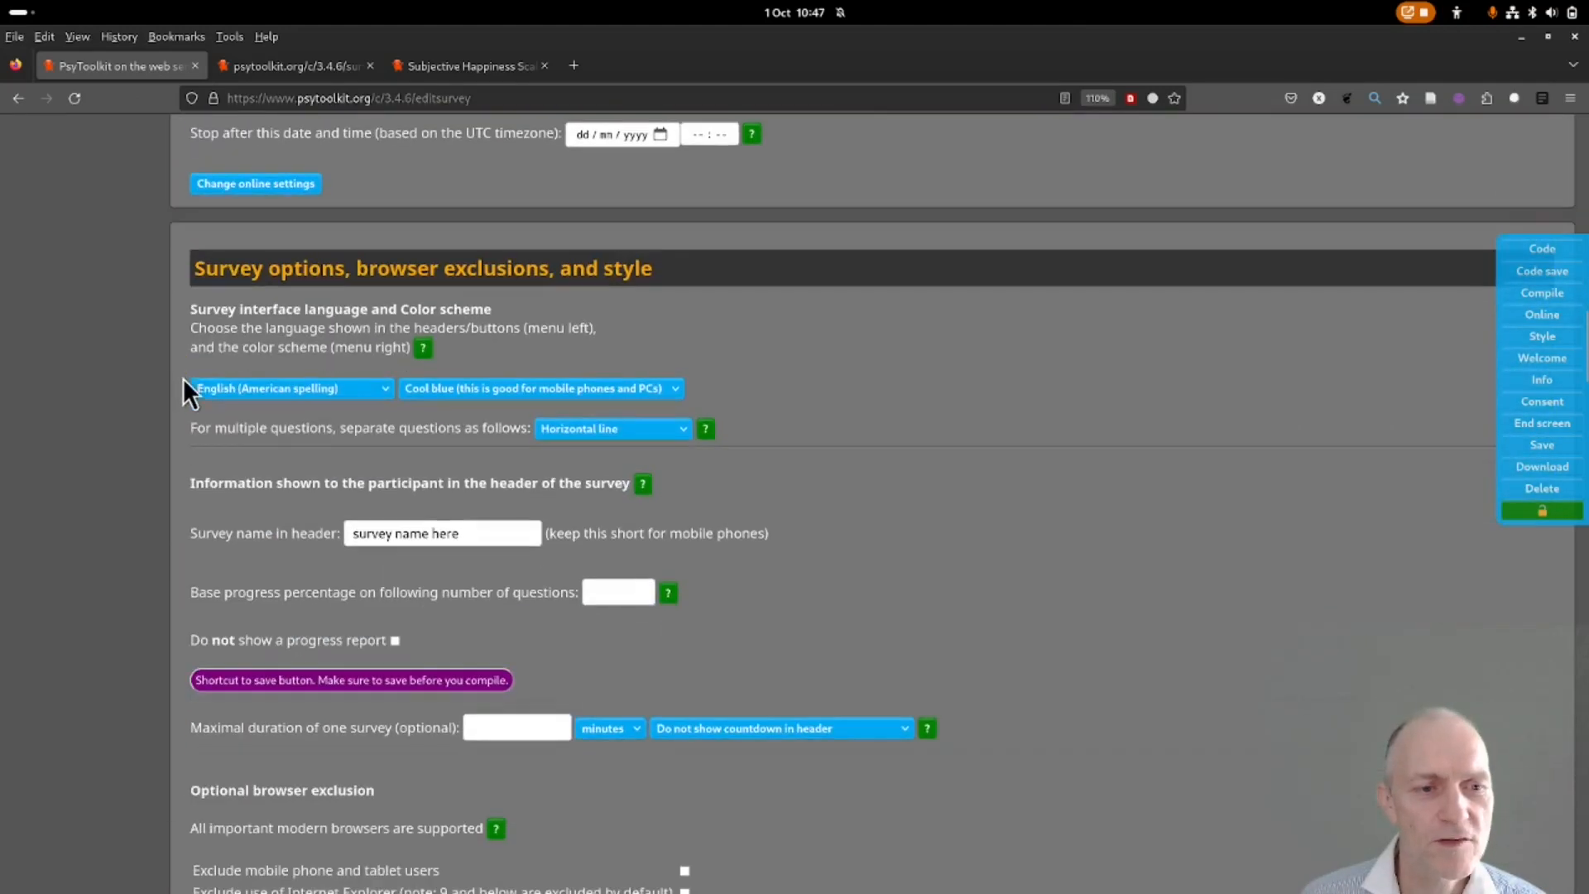
pyautogui.click(1542, 361)
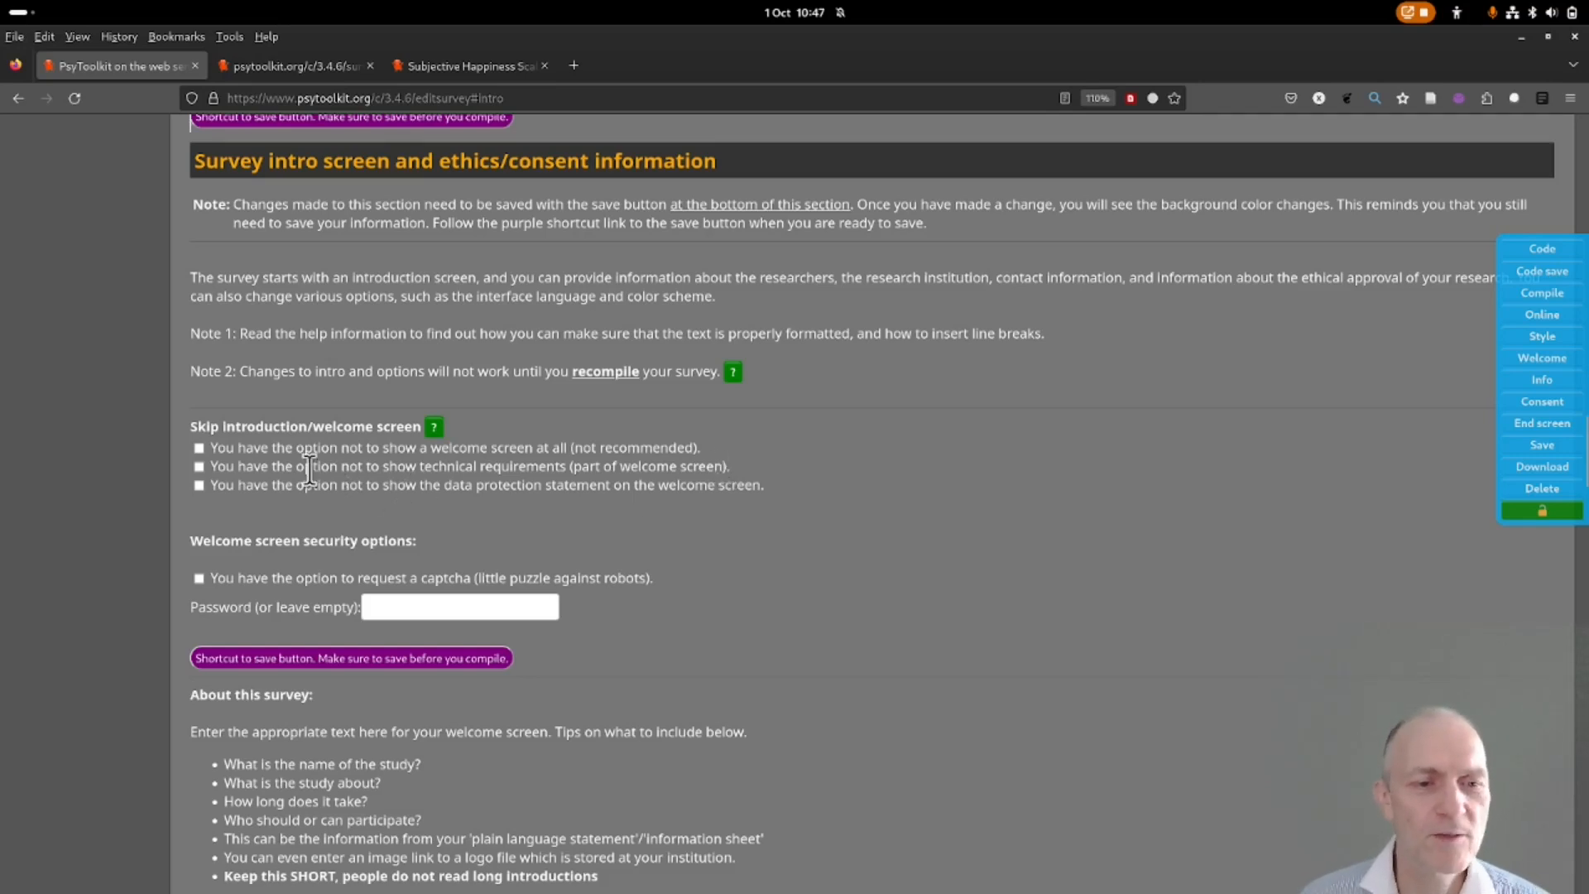
pyautogui.click(198, 467)
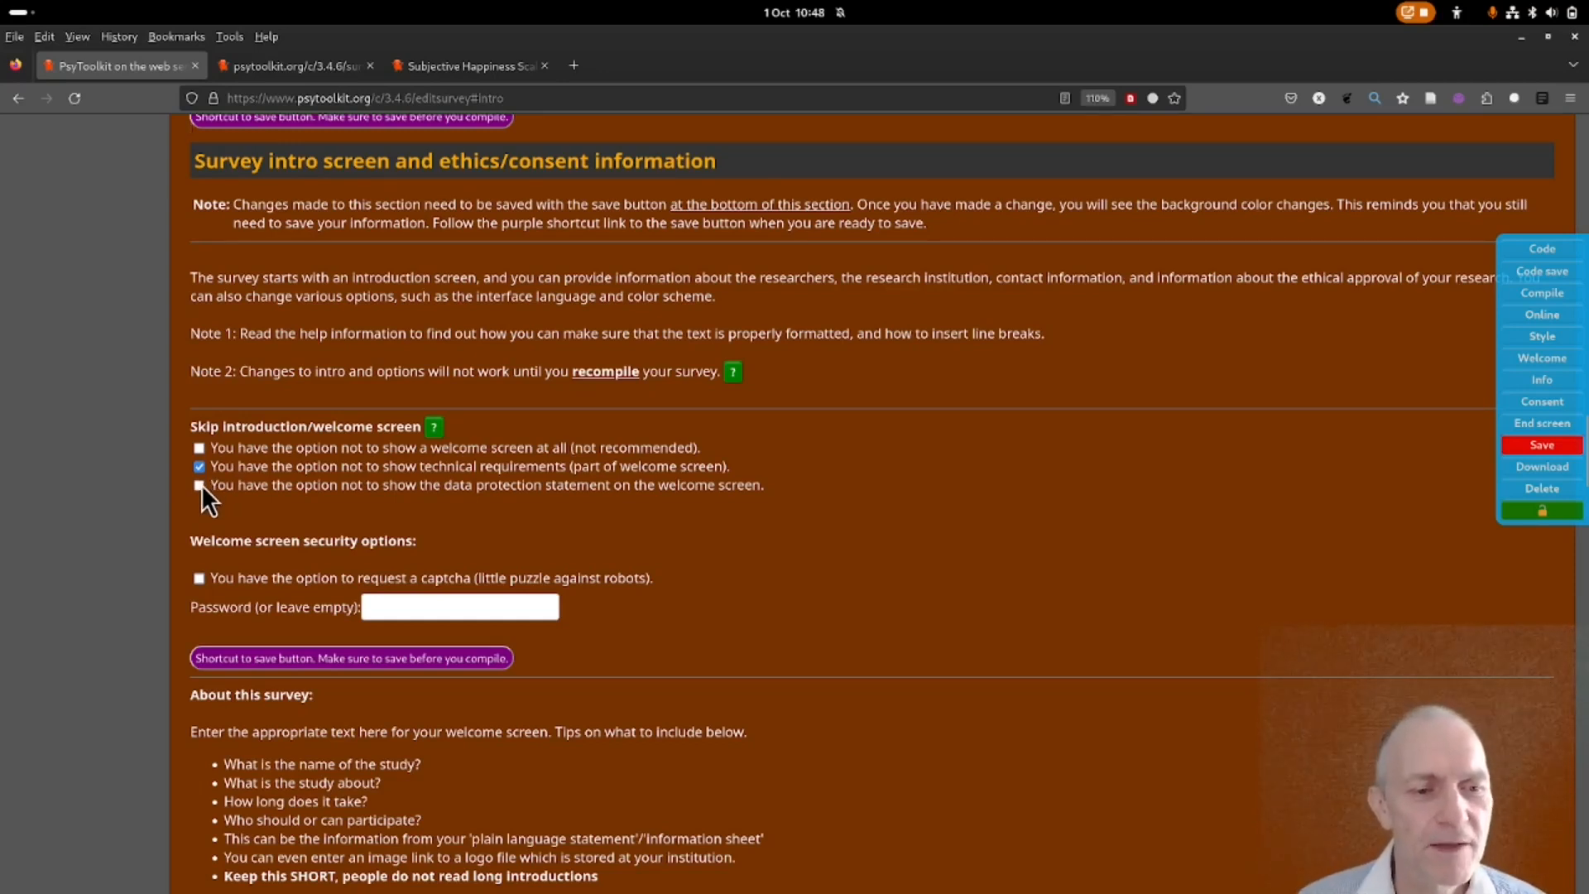
pyautogui.click(199, 485)
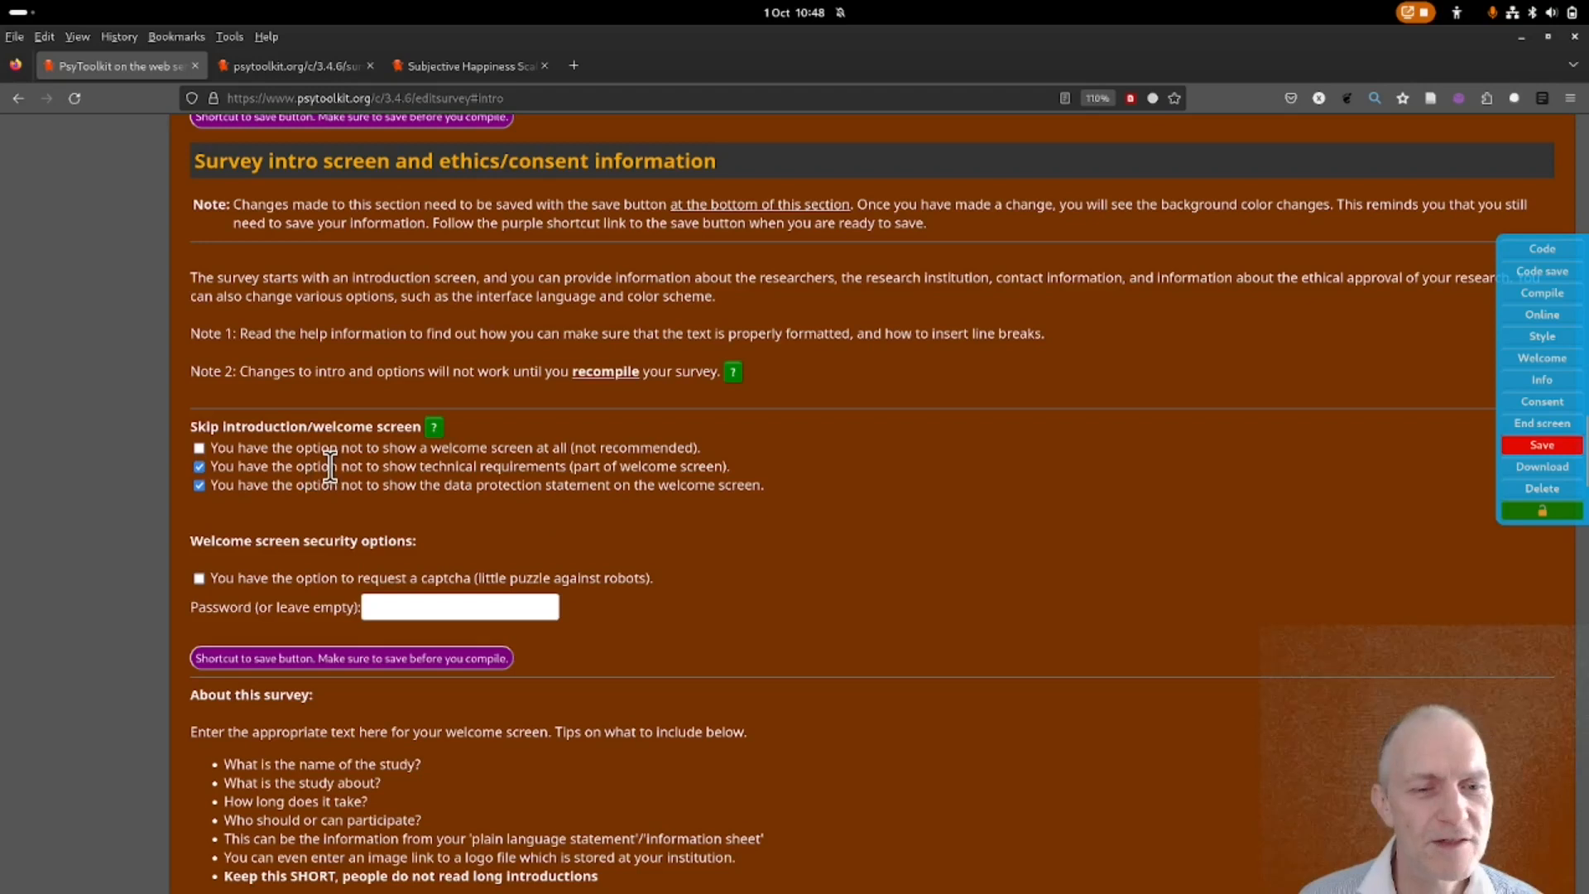
pyautogui.scroll(-3, 146, 444)
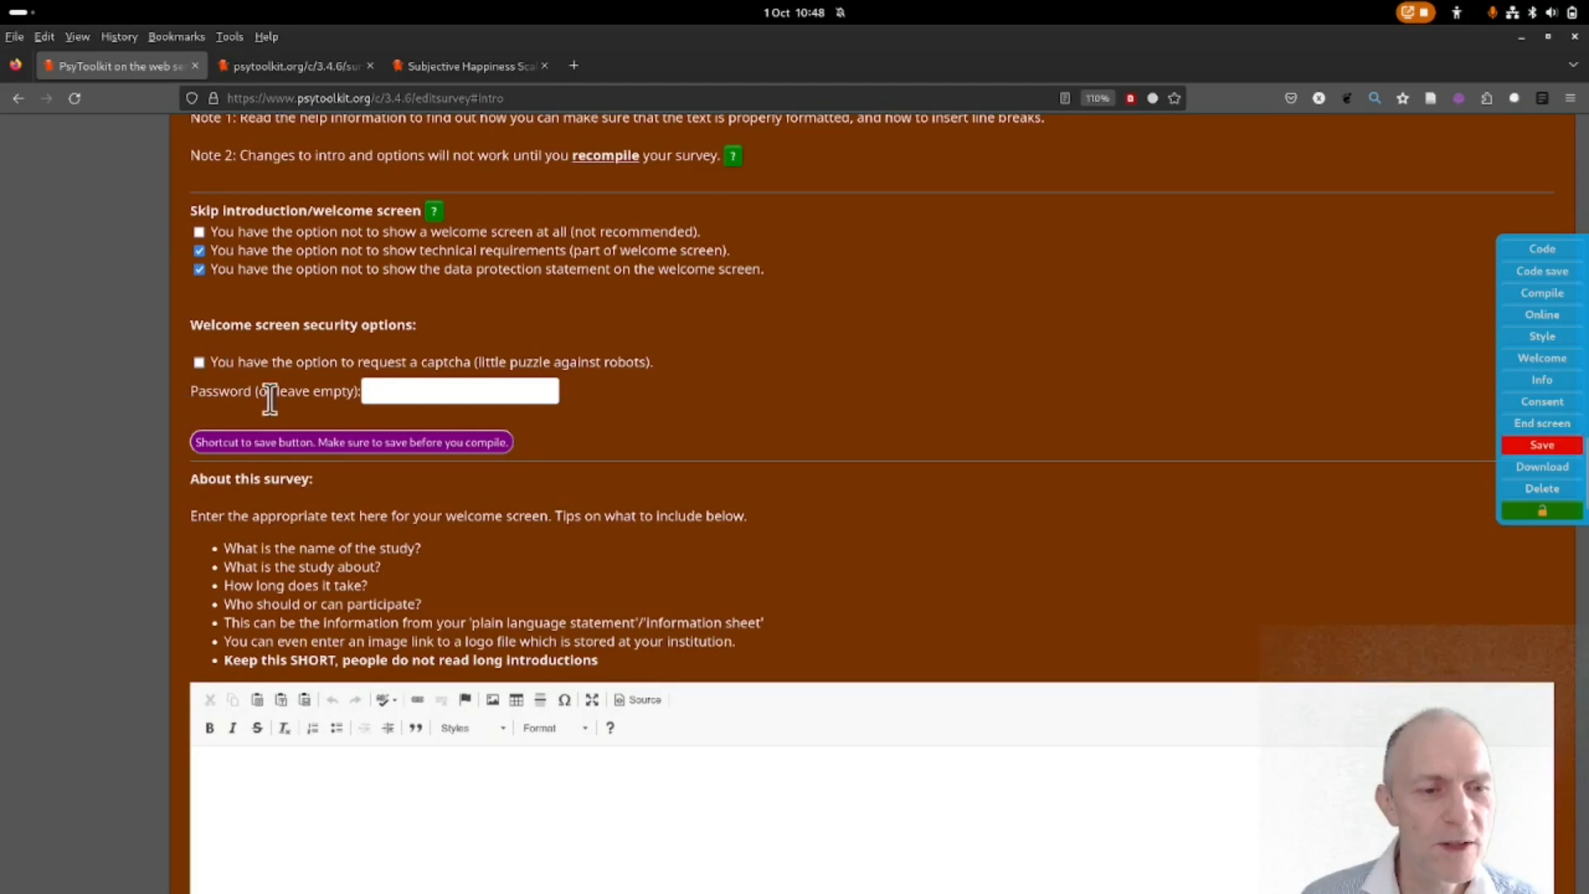
pyautogui.scroll(-5, 132, 410)
# Write 'This is a test survey' as the welcome screen's study description.
pyautogui.click(285, 447)
pyautogui.write('This is')
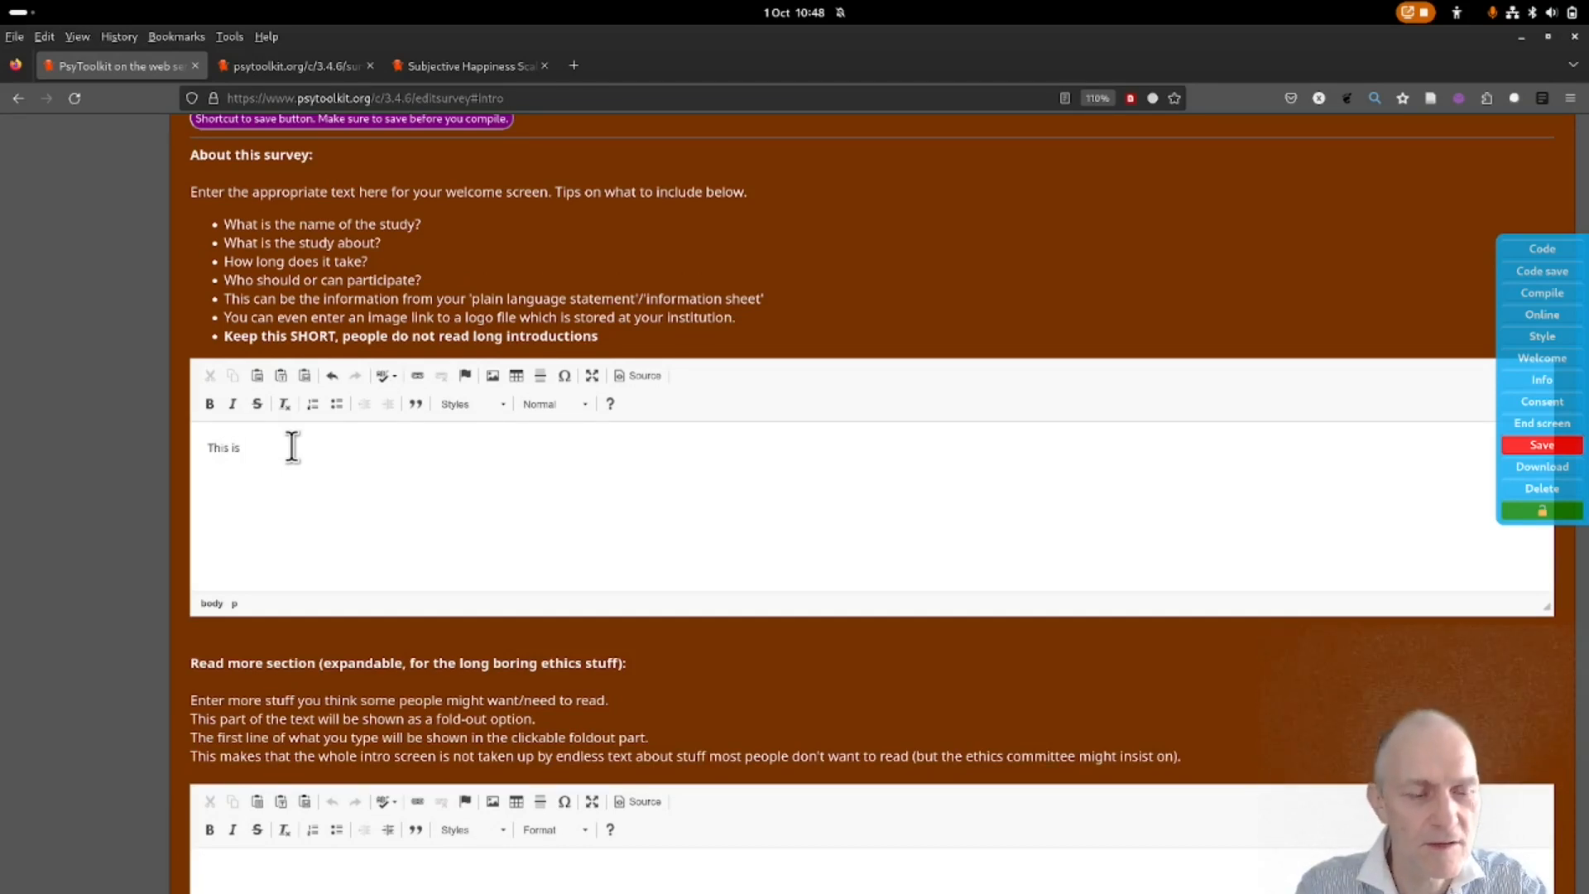
pyautogui.write(' a test survey')
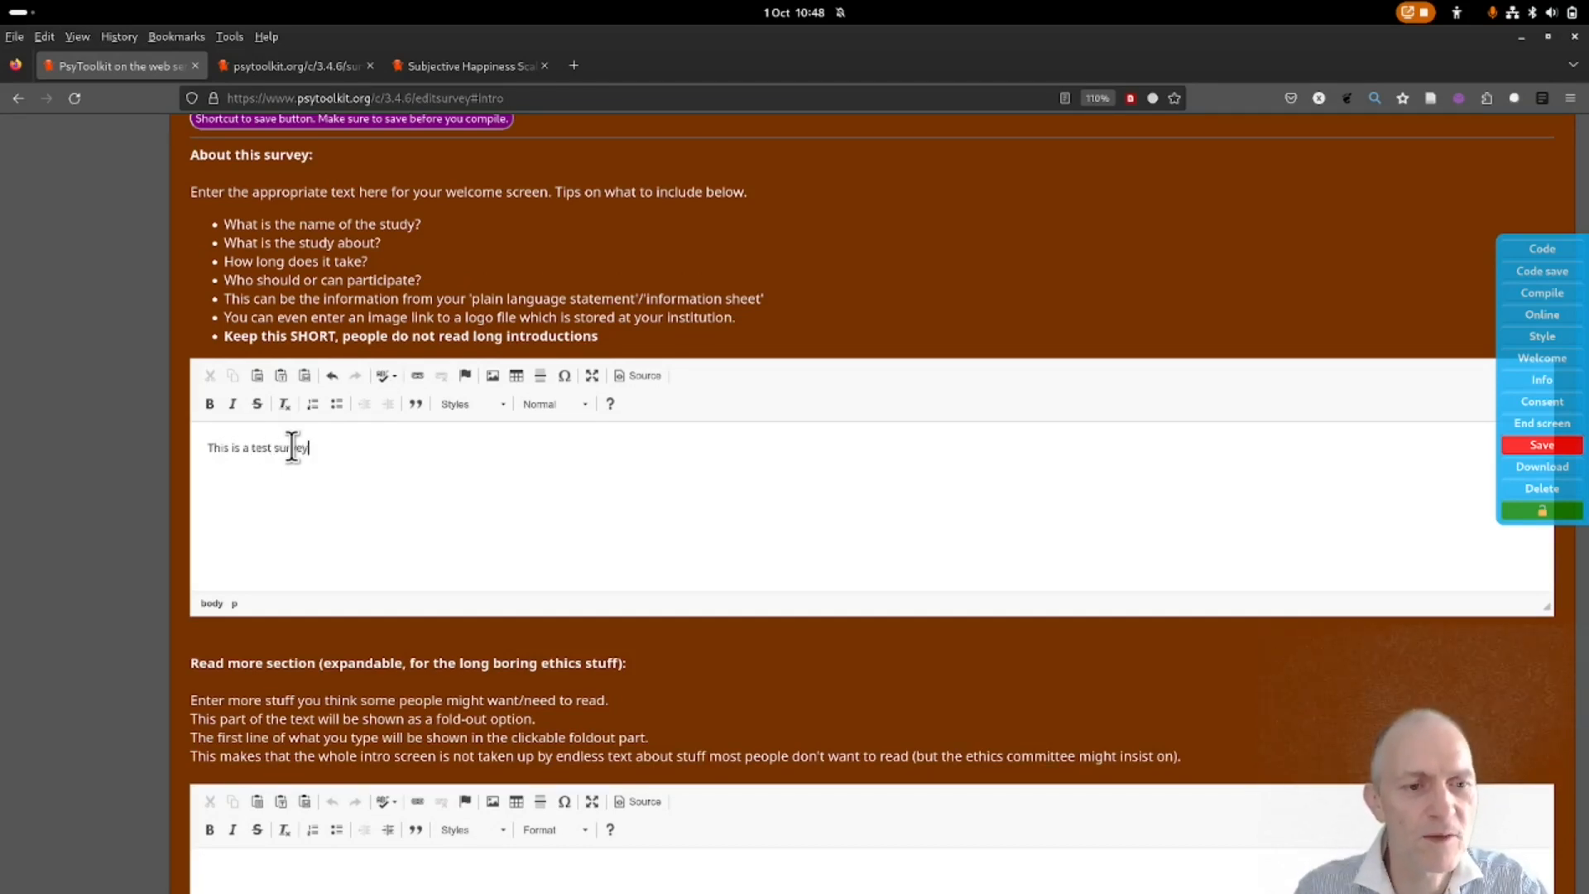
pyautogui.scroll(-5, 443, 483)
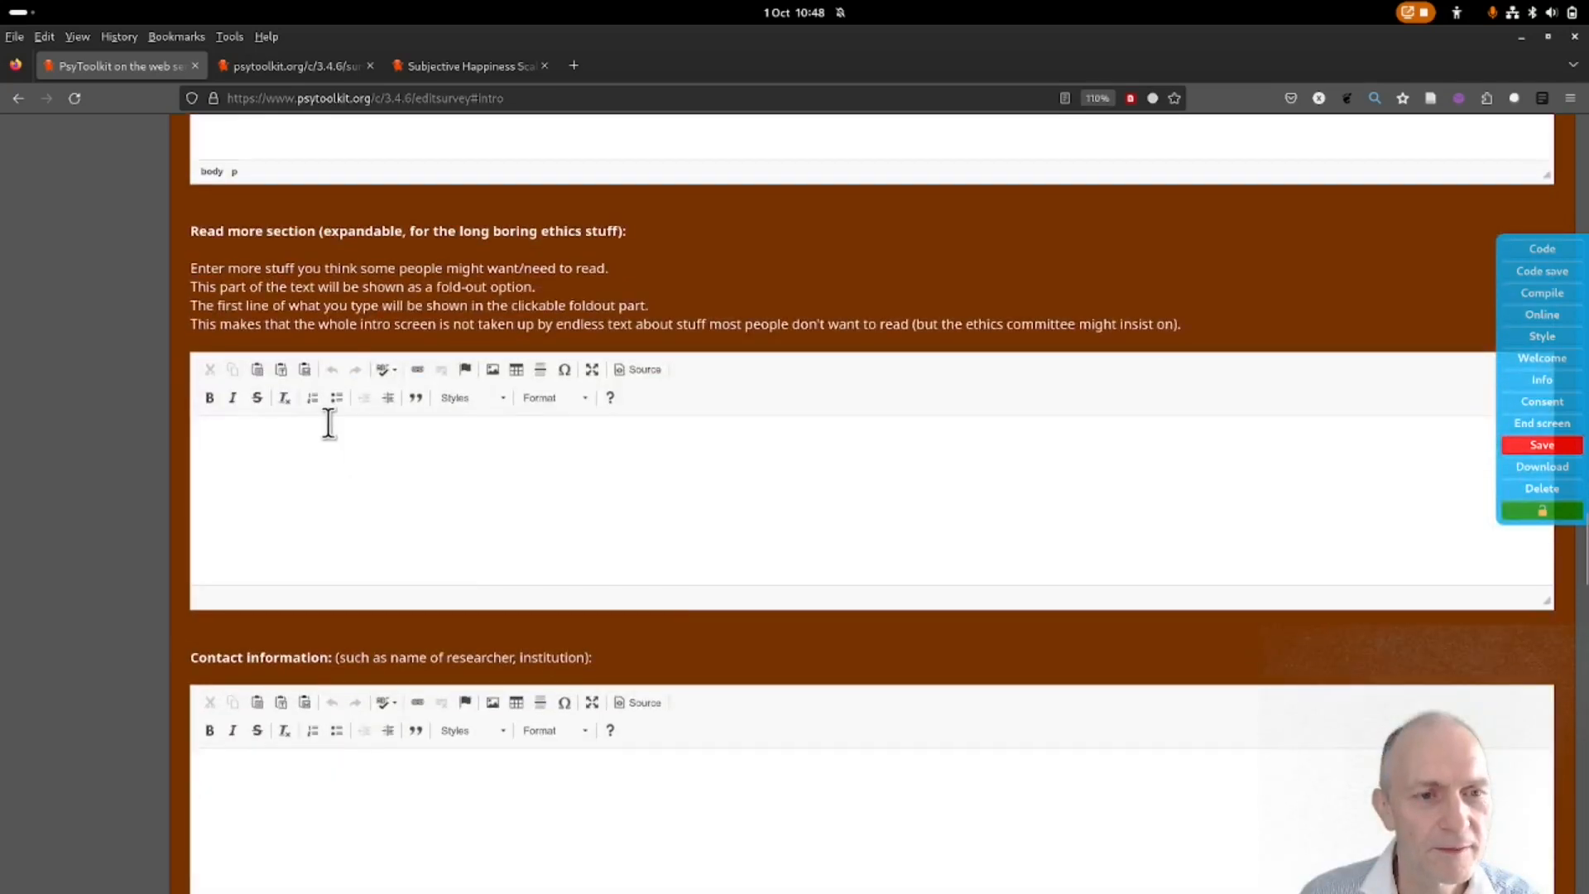
pyautogui.scroll(-2, 254, 563)
# Enter 'My name' as contact information and replace the research e-mail with a new contact address.
pyautogui.click(265, 557)
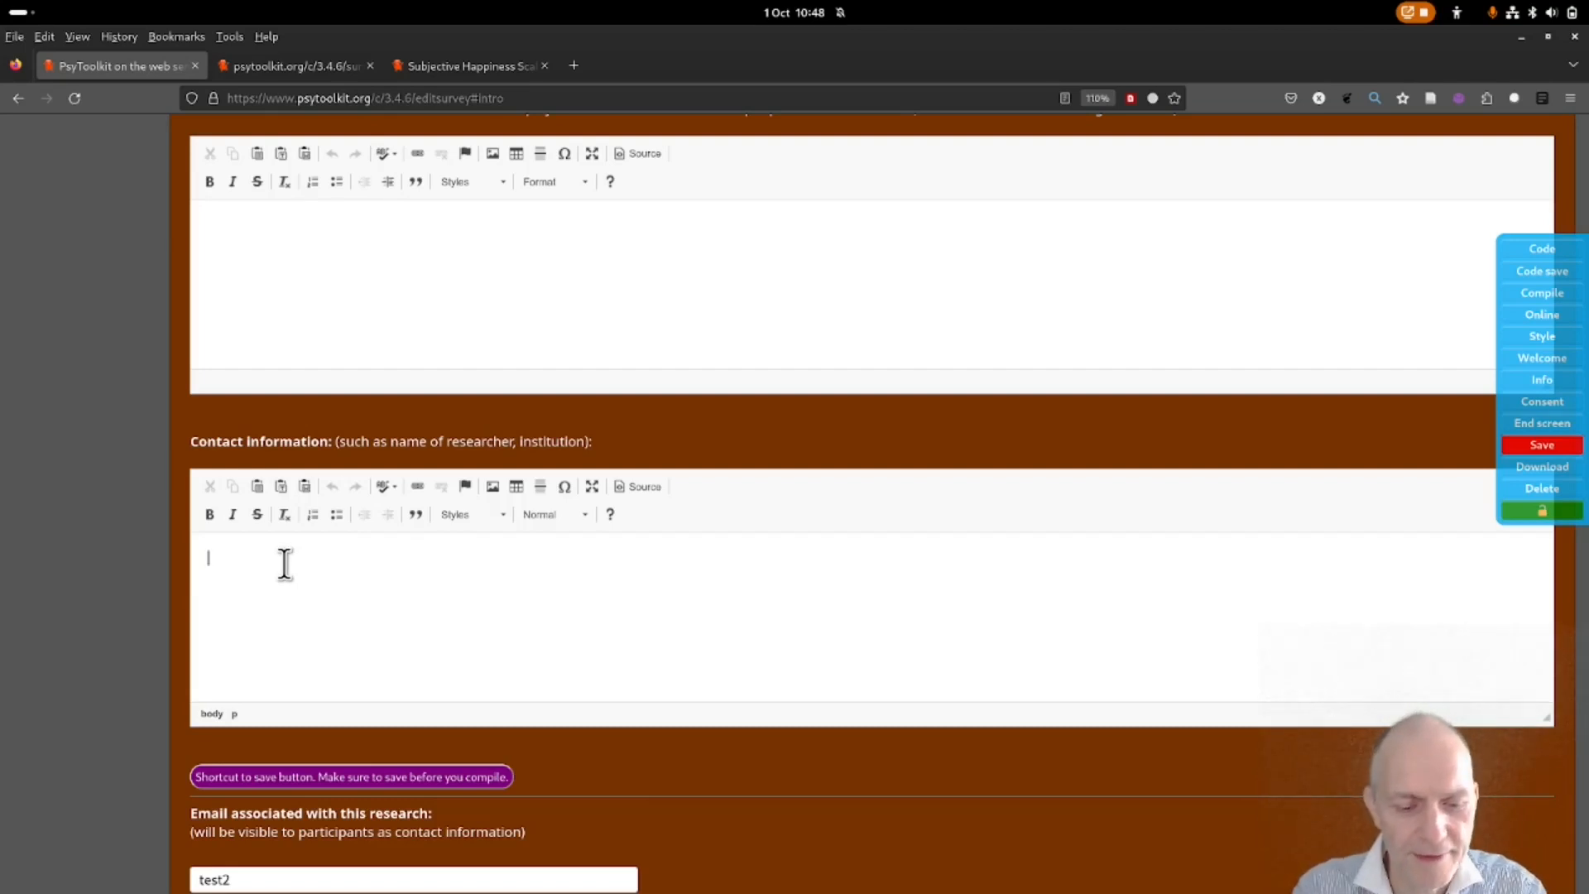
pyautogui.write('My name')
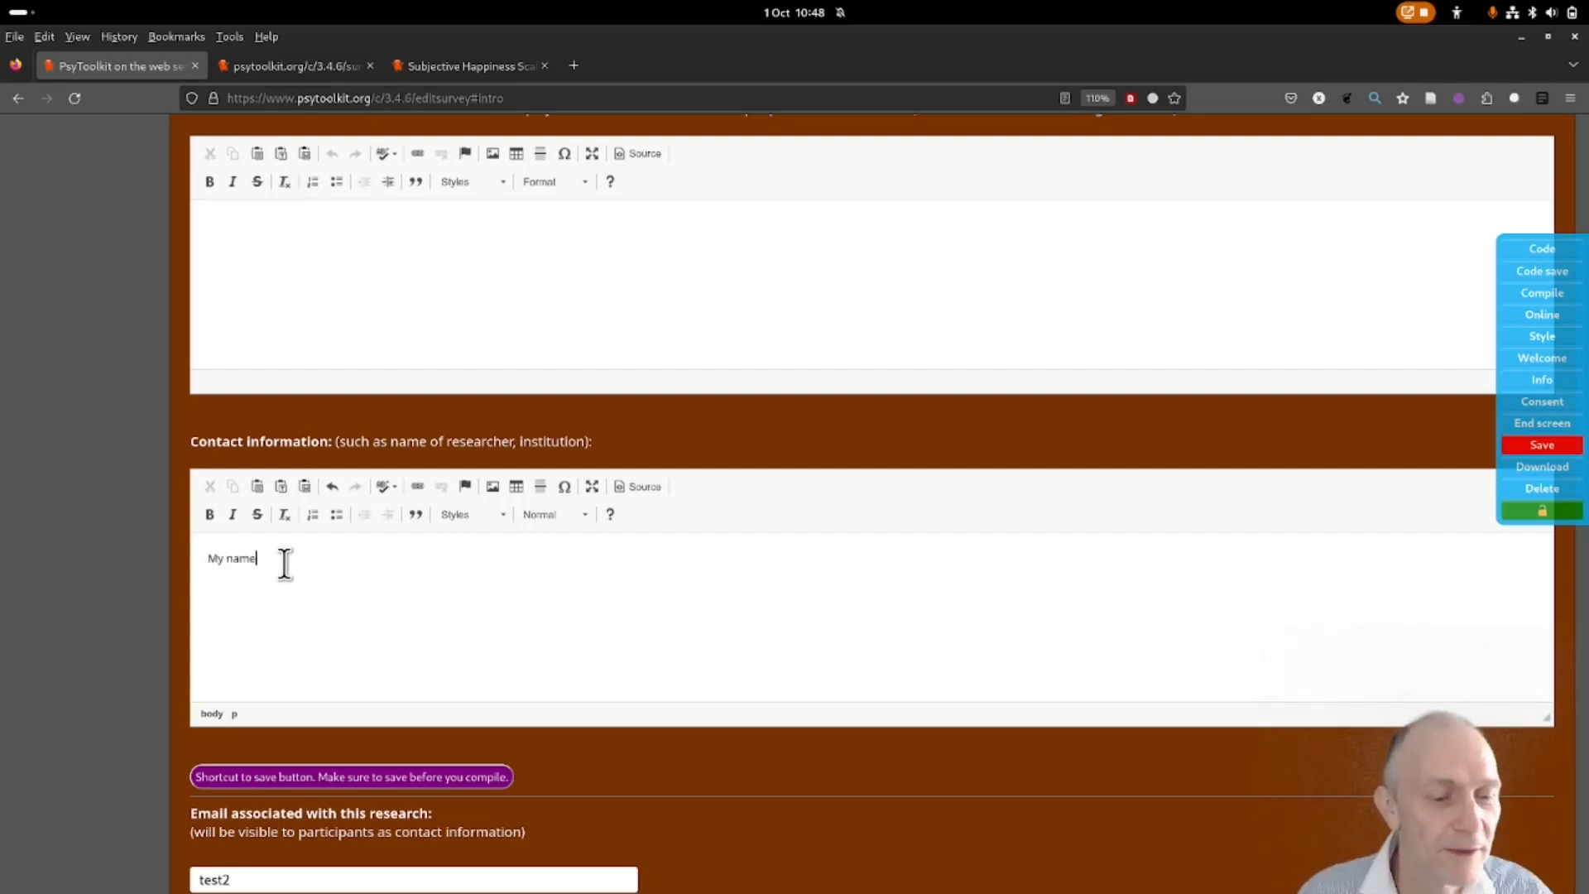
pyautogui.scroll(-4, 420, 602)
pyautogui.moveTo(255, 557); pyautogui.dragTo(152, 543)
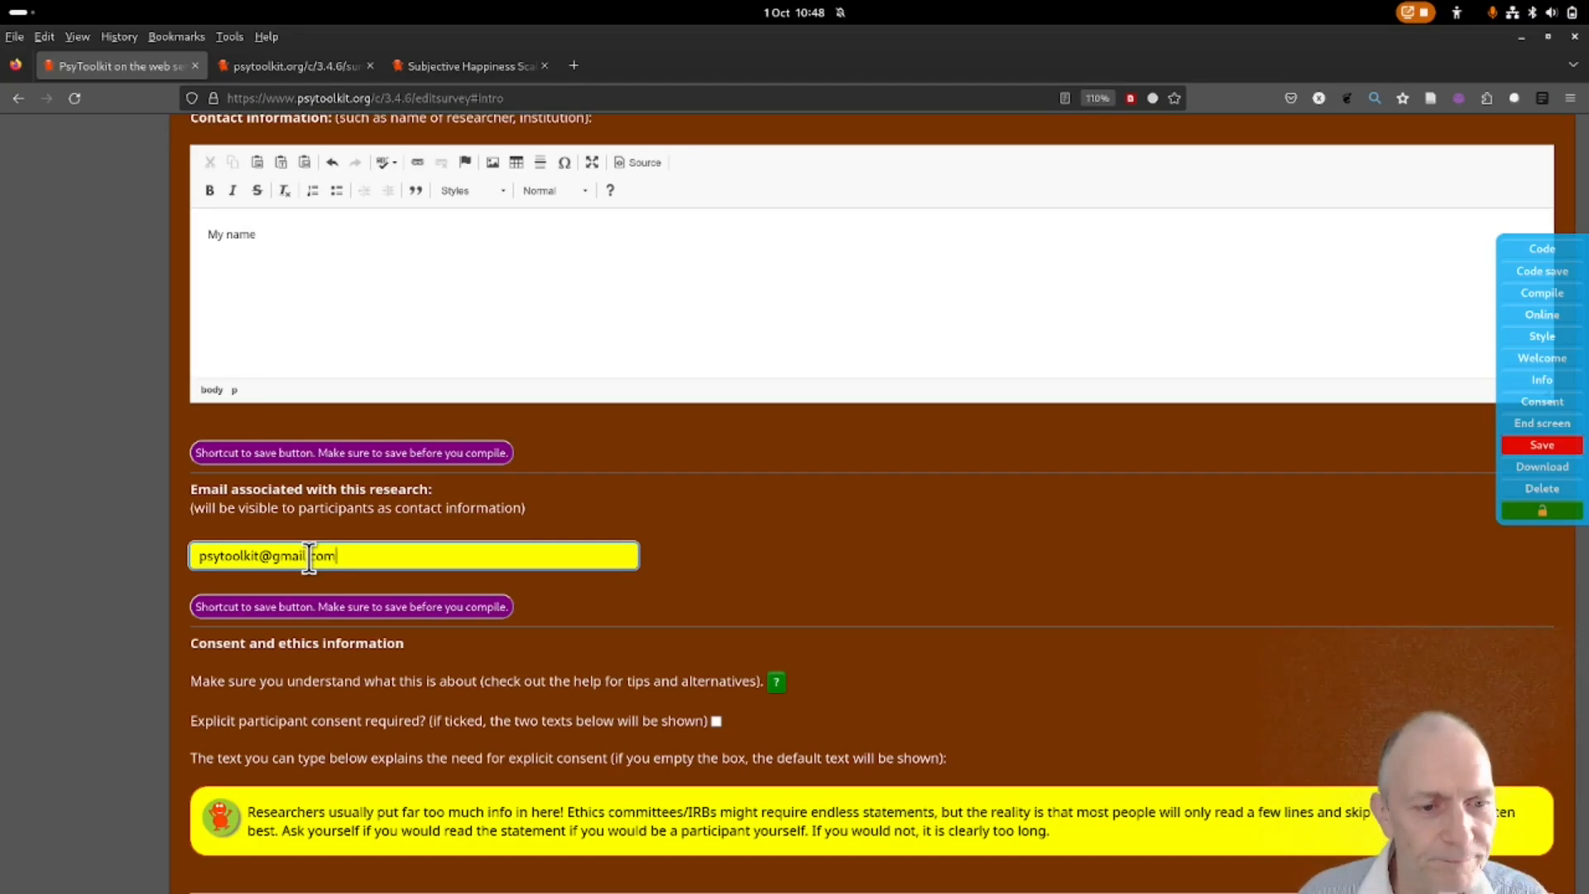
pyautogui.click(1524, 445)
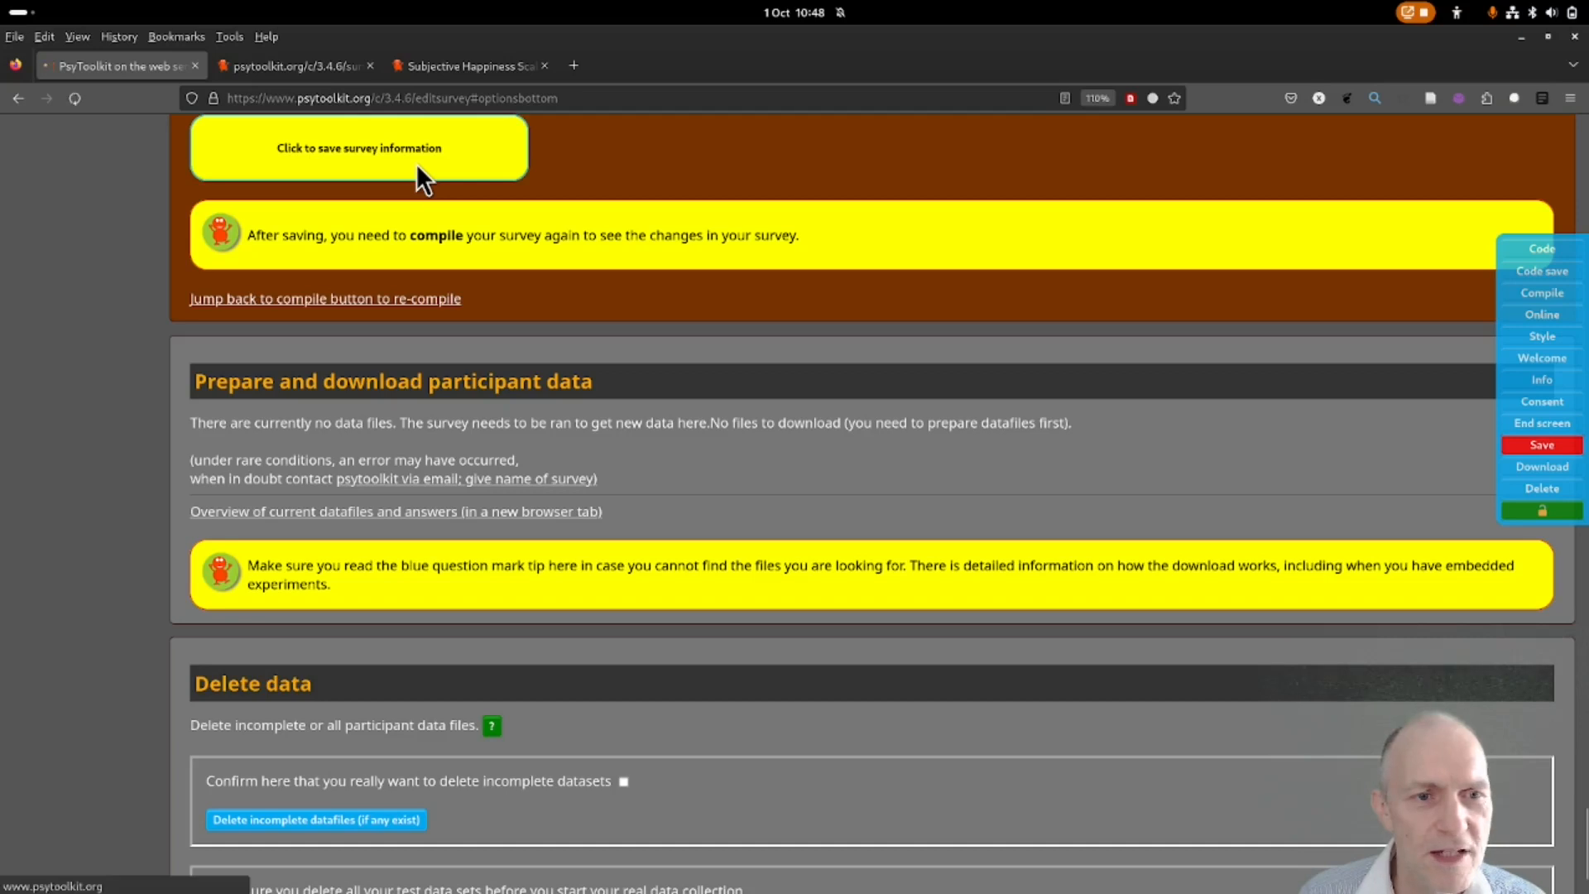
# Save the welcome information, recompile, and preview the updated welcome page in a new tab.
pyautogui.click(416, 165)
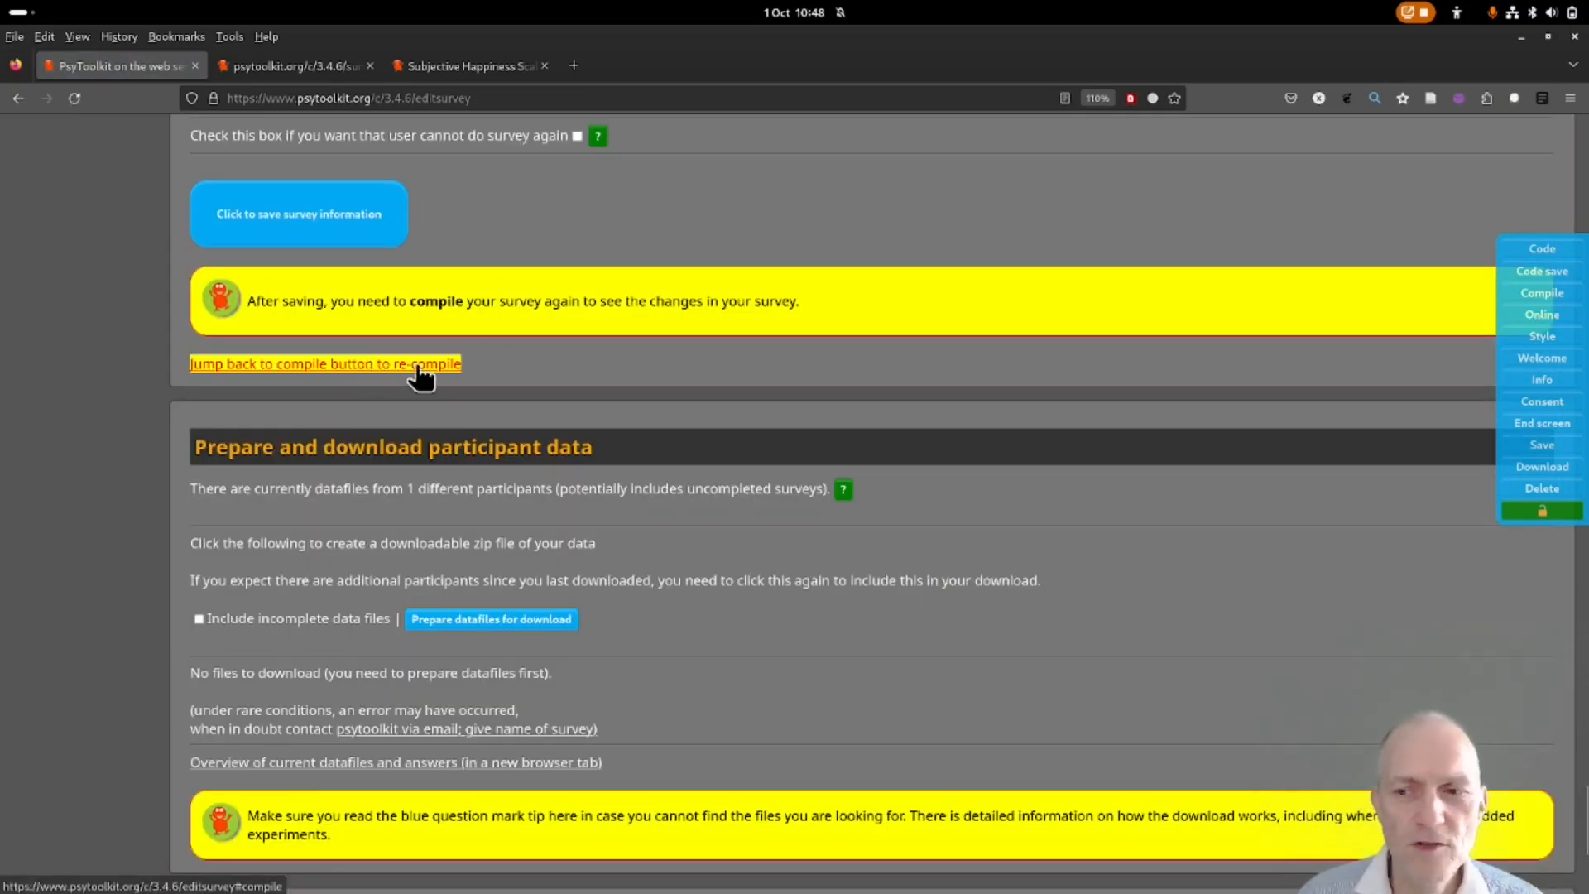
pyautogui.click(401, 365)
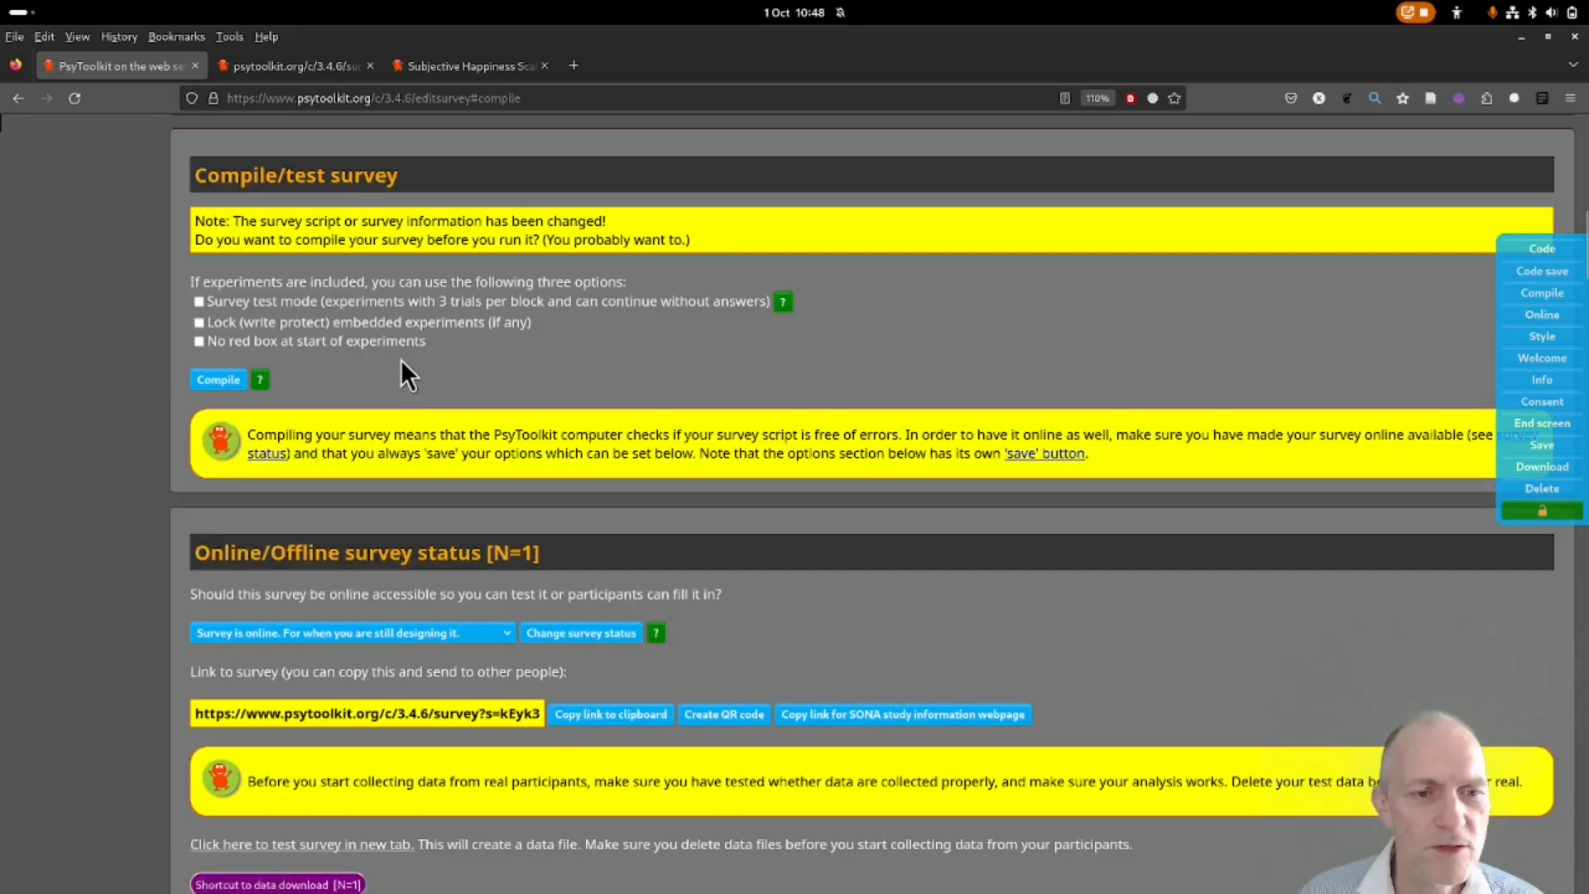
pyautogui.click(207, 378)
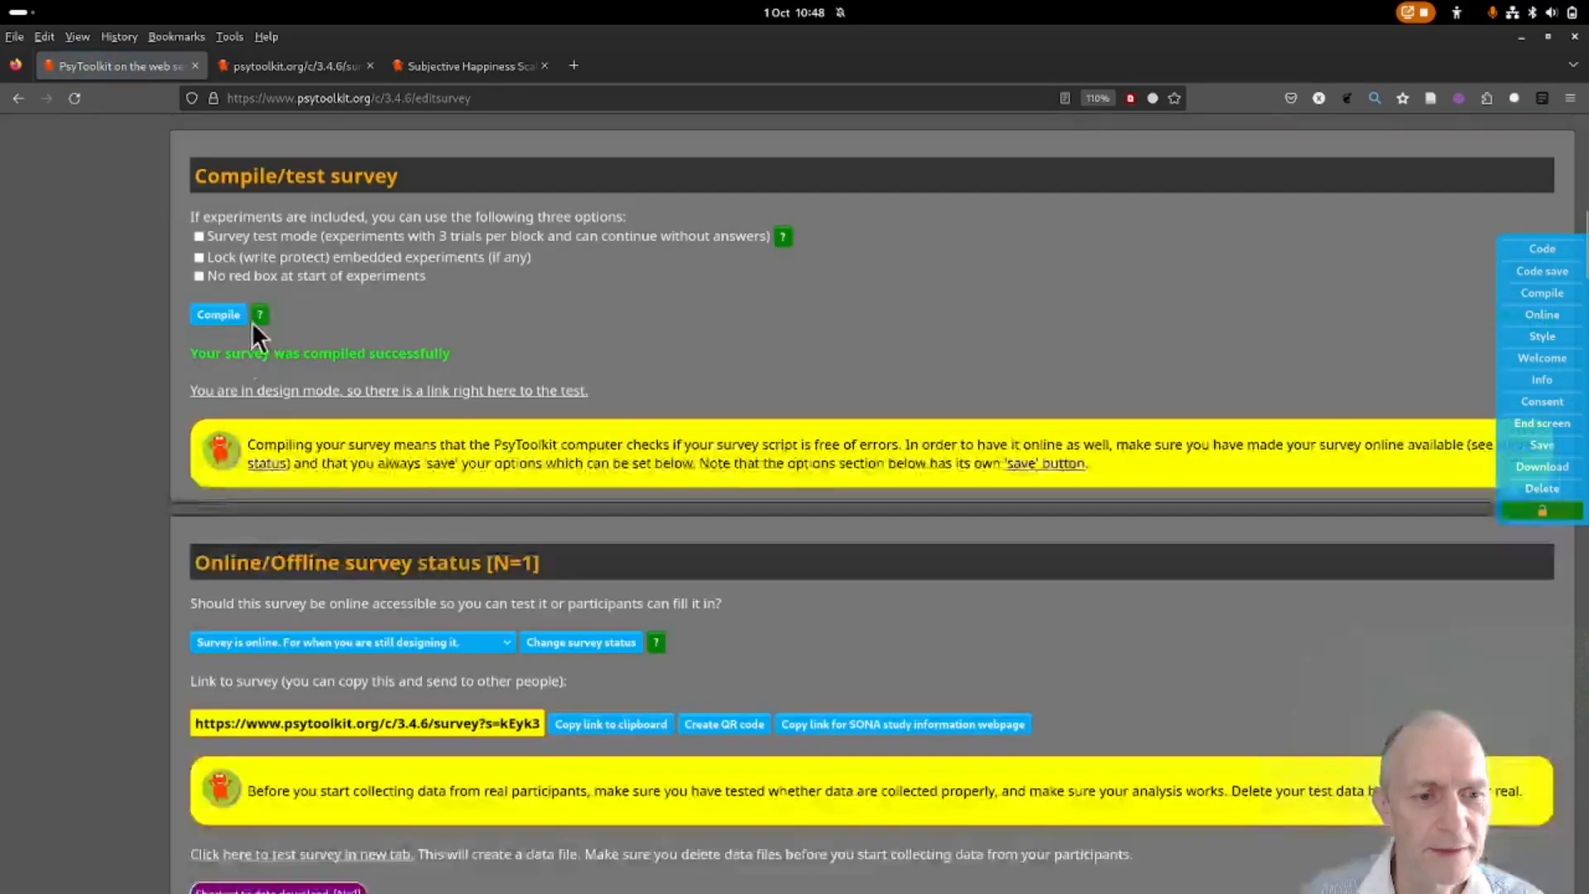
pyautogui.click(270, 393)
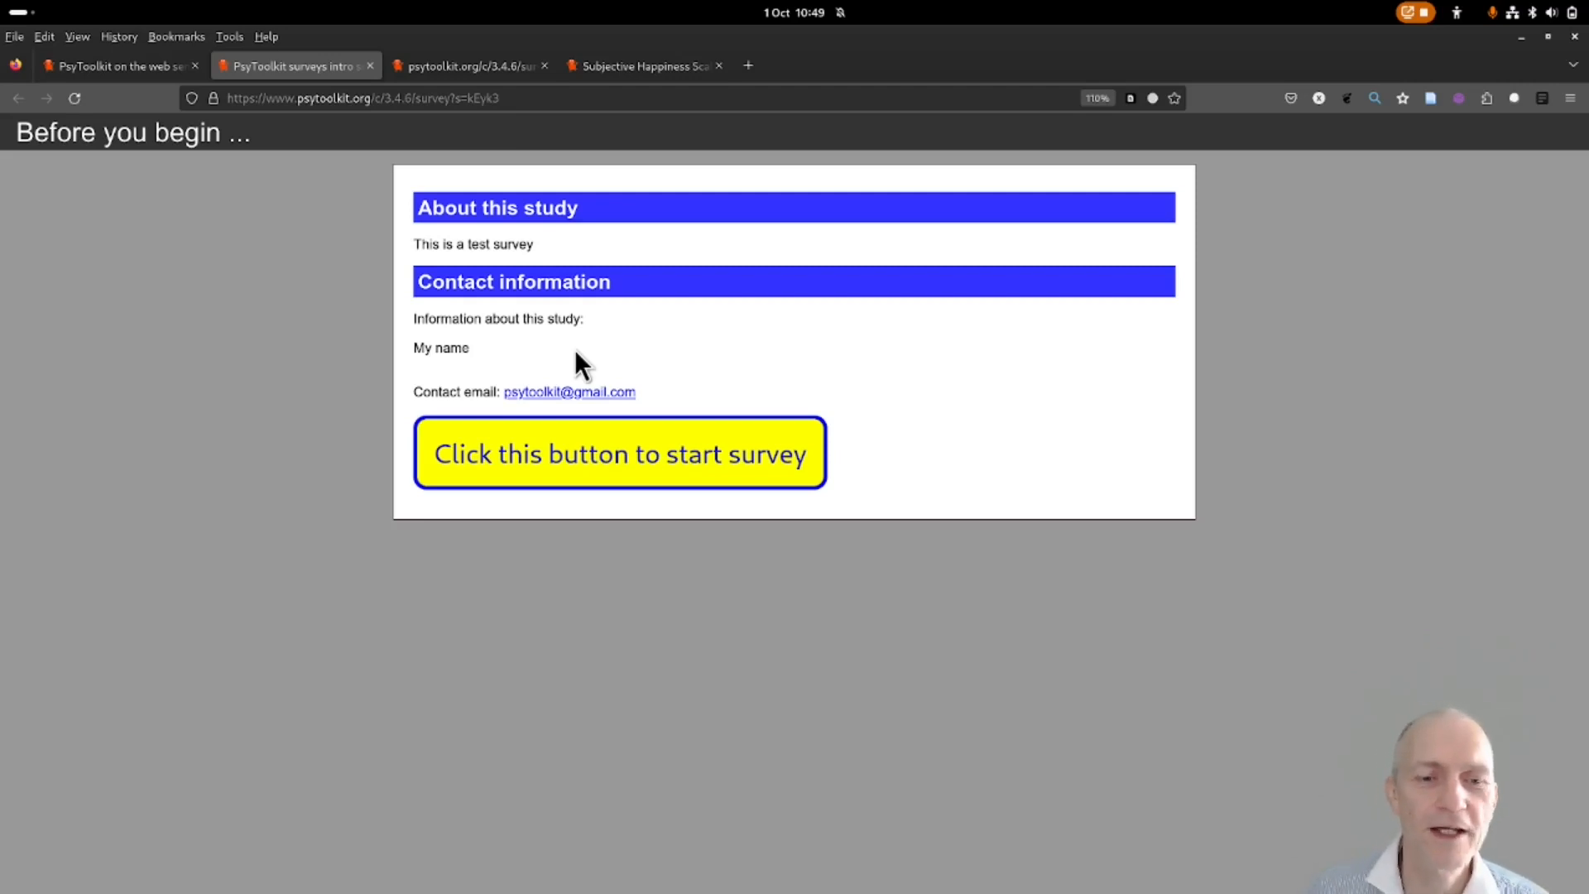
pyautogui.click(129, 66)
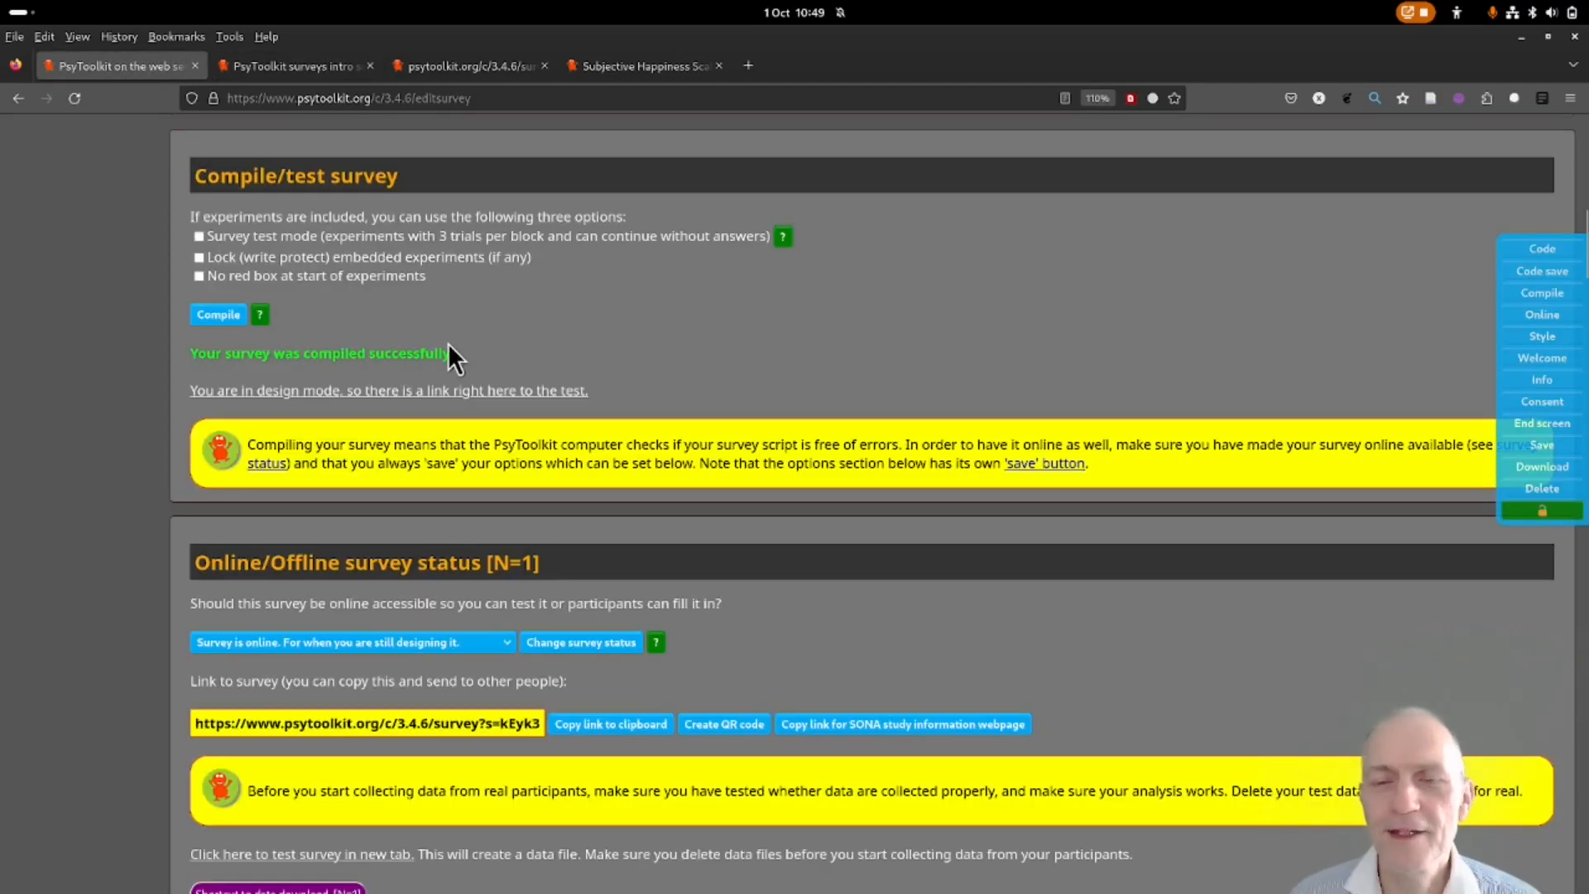